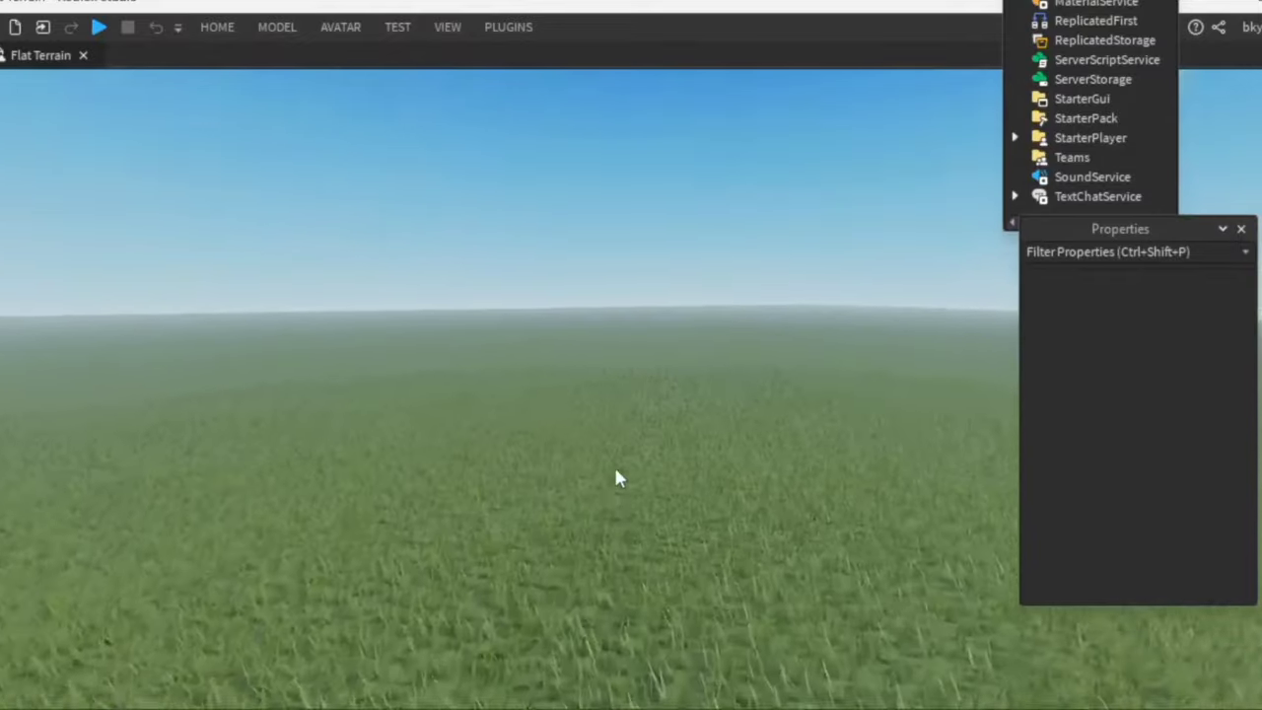
key("w")
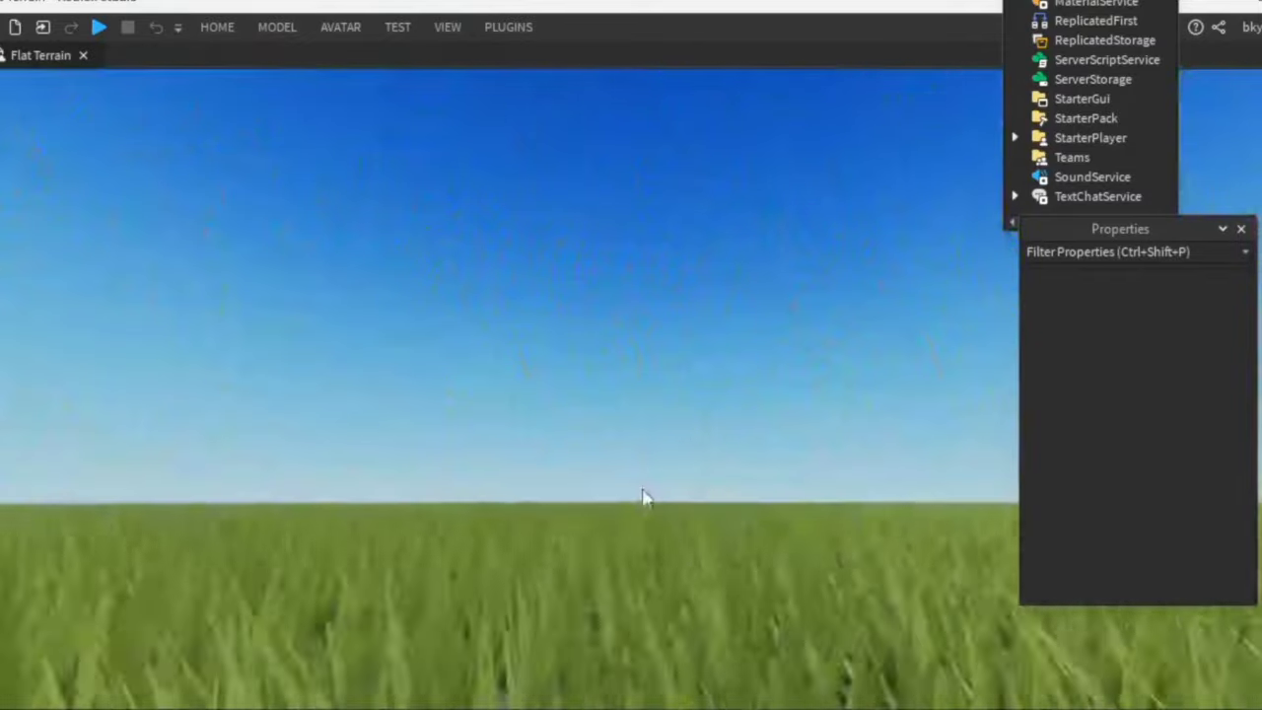
key("q")
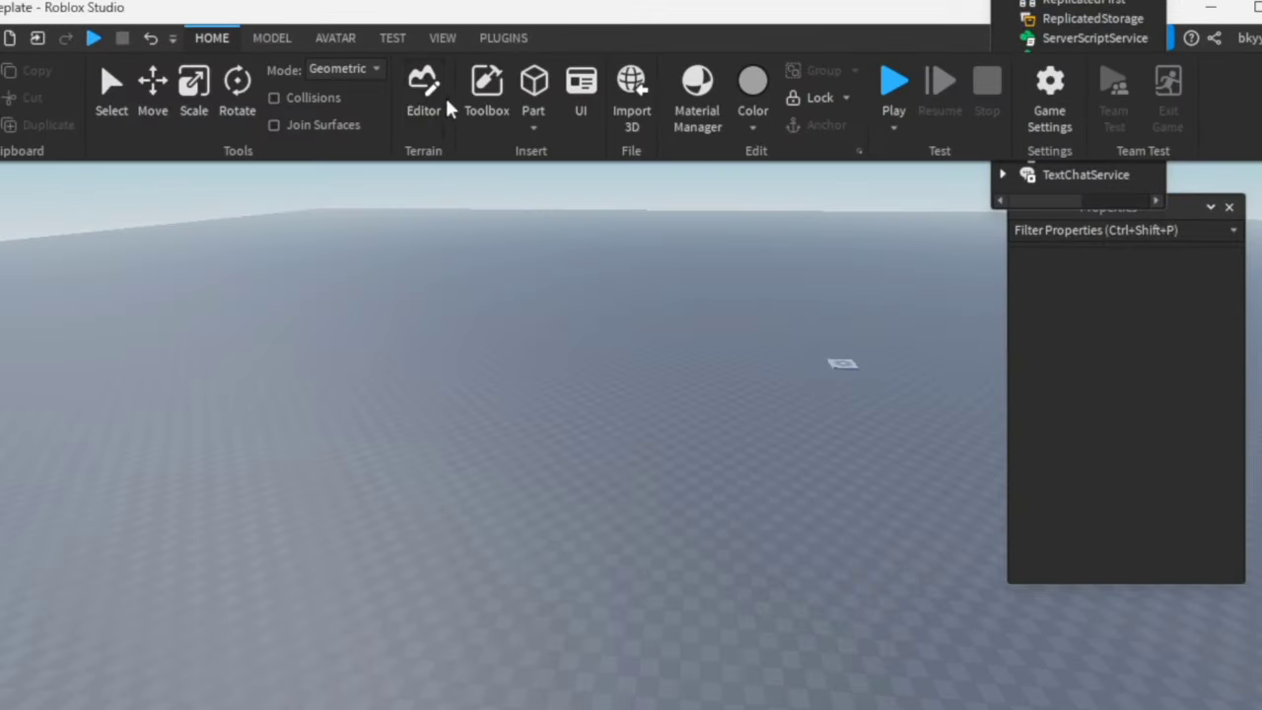
Step: Start terrain generation on the baseplate and stretch the selection region along Z to a size of 2768
left_click(424, 98)
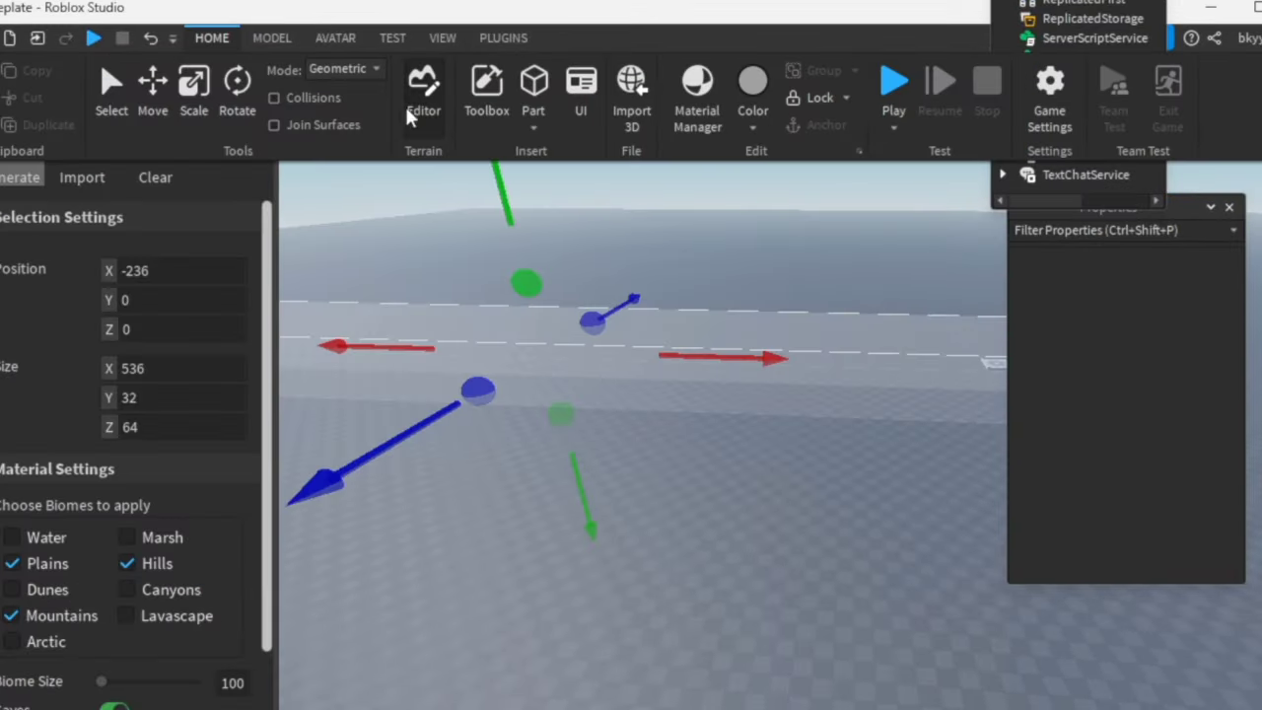
left_click(673, 445)
right_click_drag(650, 416, 650, 415)
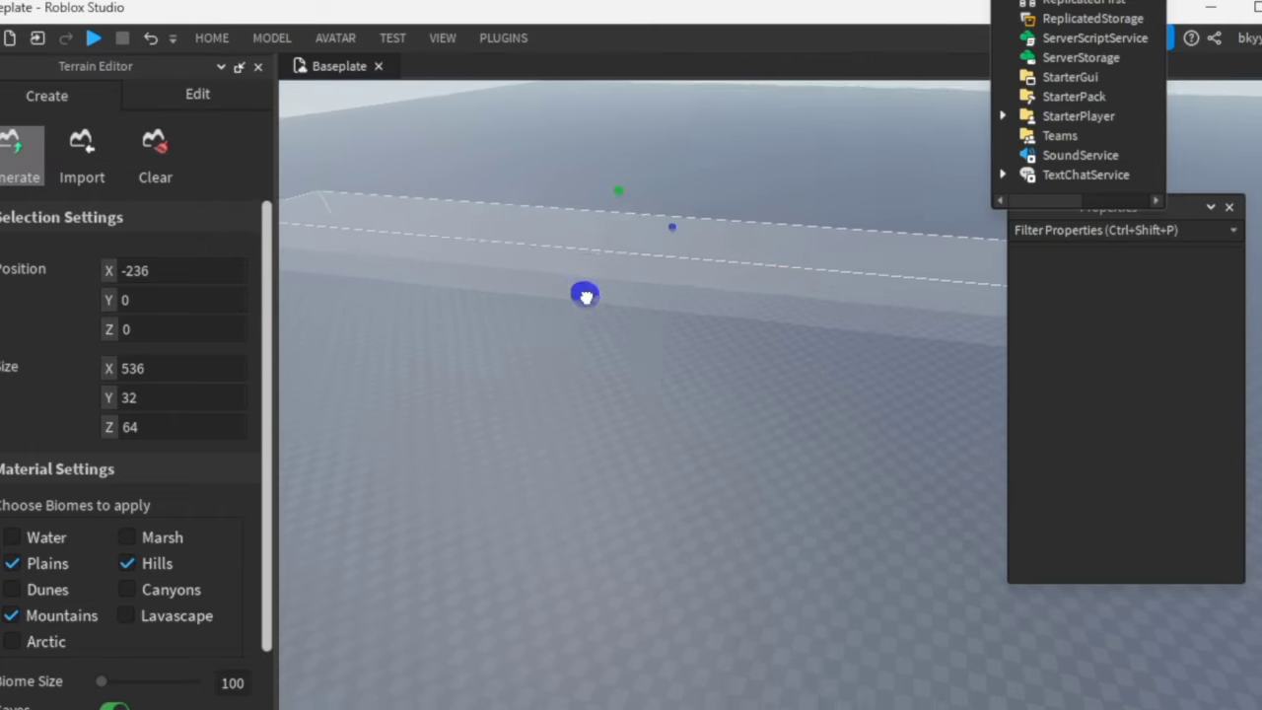
left_click_drag(585, 296, 433, 484)
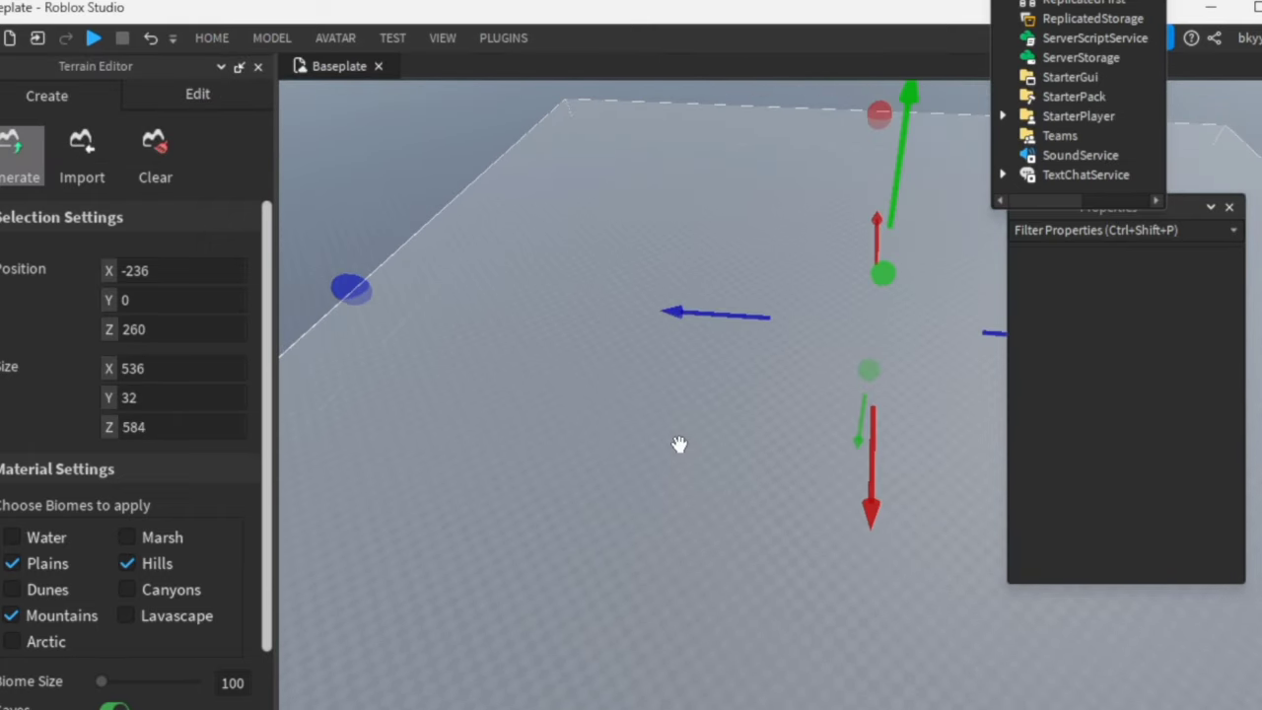
right_click_drag(680, 445, 680, 444)
left_click_drag(685, 405, 332, 267)
right_click_drag(411, 270, 411, 271)
right_click_drag(597, 326, 597, 326)
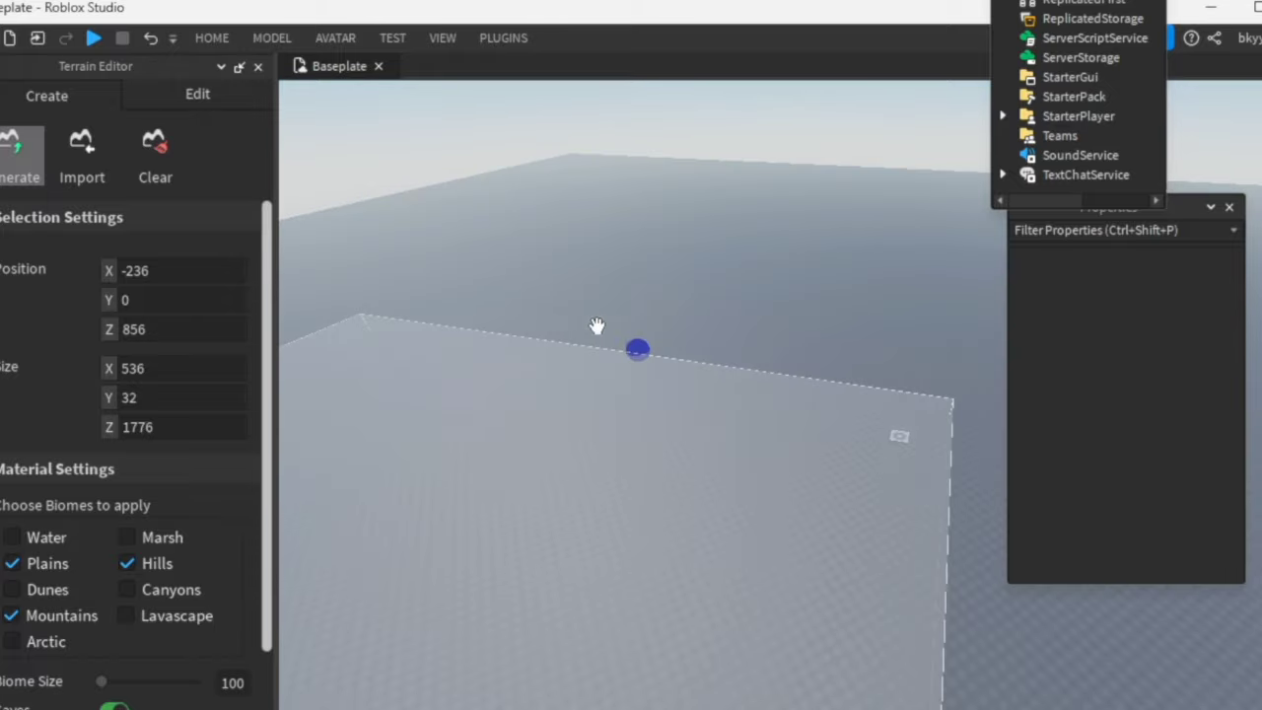
left_click_drag(629, 343, 805, 56)
right_click_drag(748, 186, 748, 185)
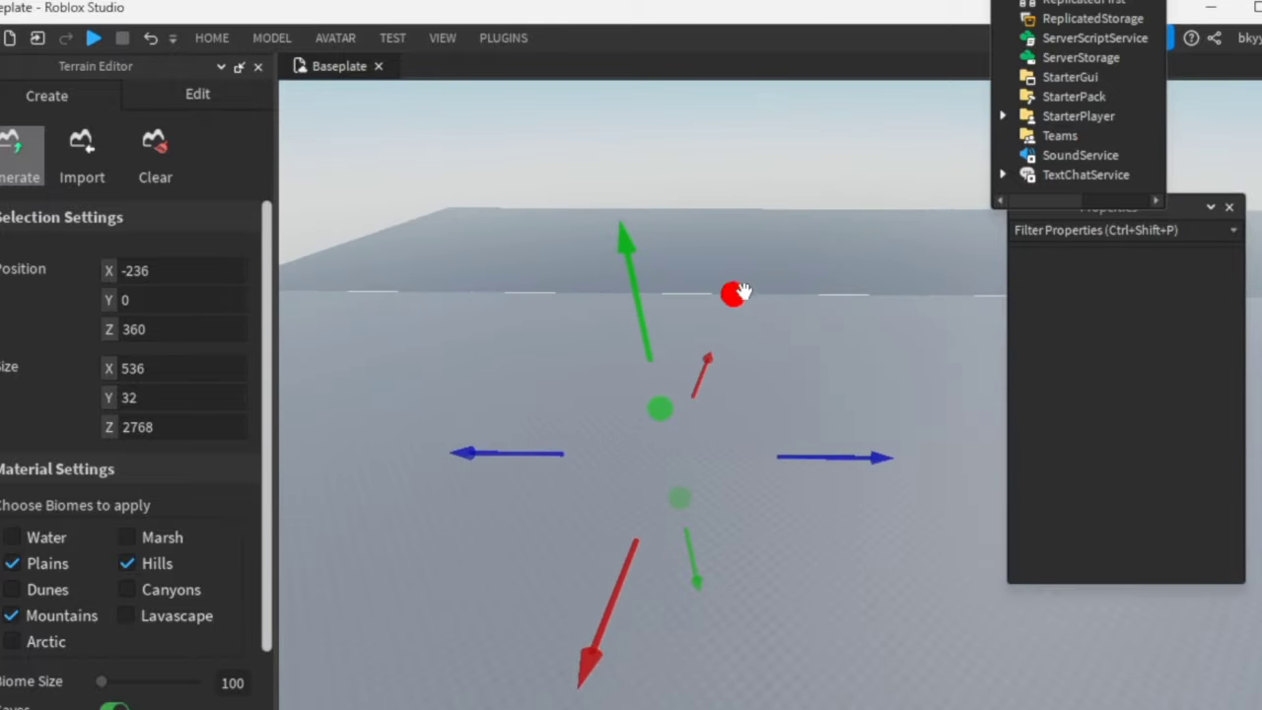
Step: Extend the terrain selection region along X to a size of 5120
left_click_drag(742, 292, 775, 192)
scroll(786, 151, "up", 5)
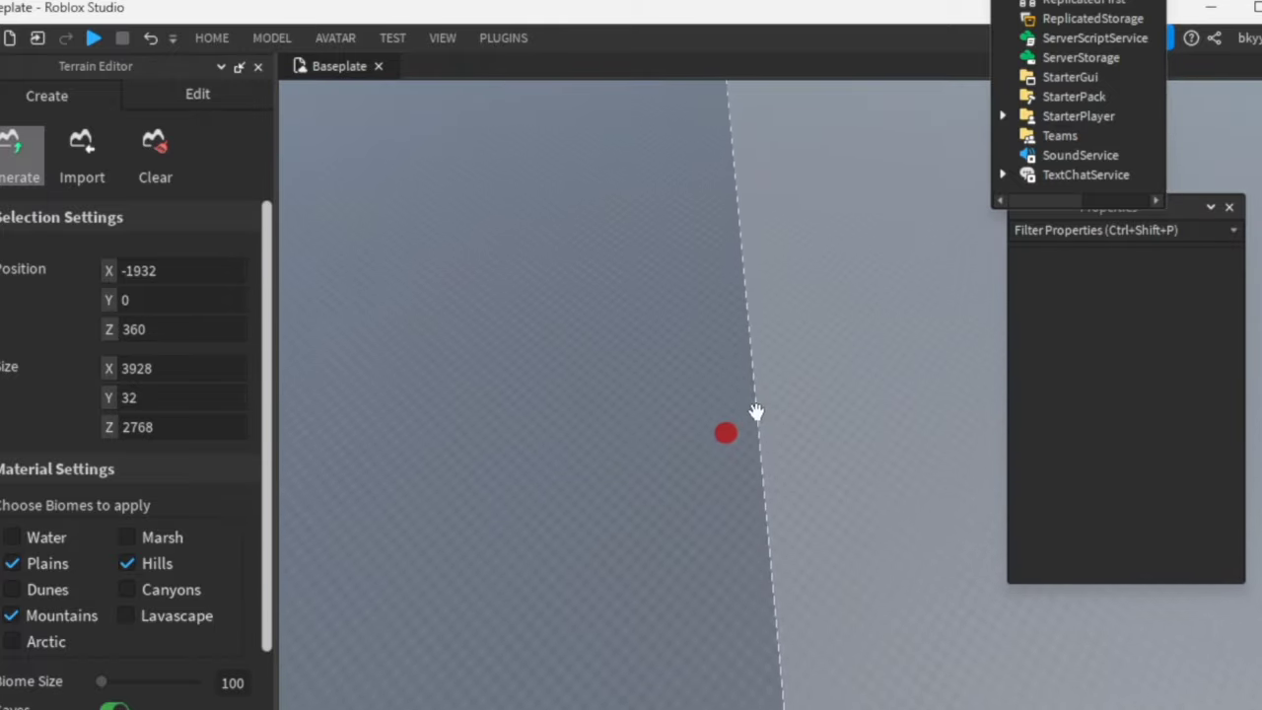
left_click_drag(727, 432, 169, 329)
right_click_drag(617, 389, 617, 389)
left_click_drag(664, 408, 378, 157)
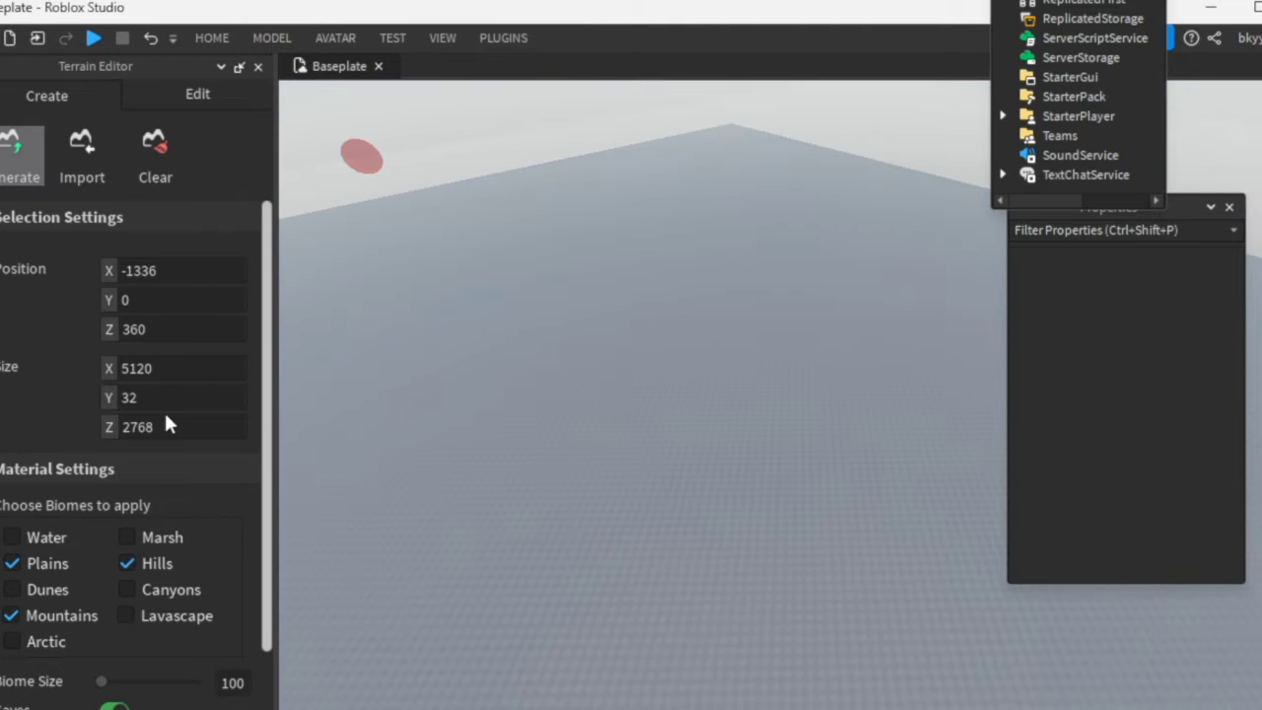
Step: Generate terrain in the selected region with the Plains, Hills and Mountains biomes and caves enabled
scroll(233, 550, "down", 3)
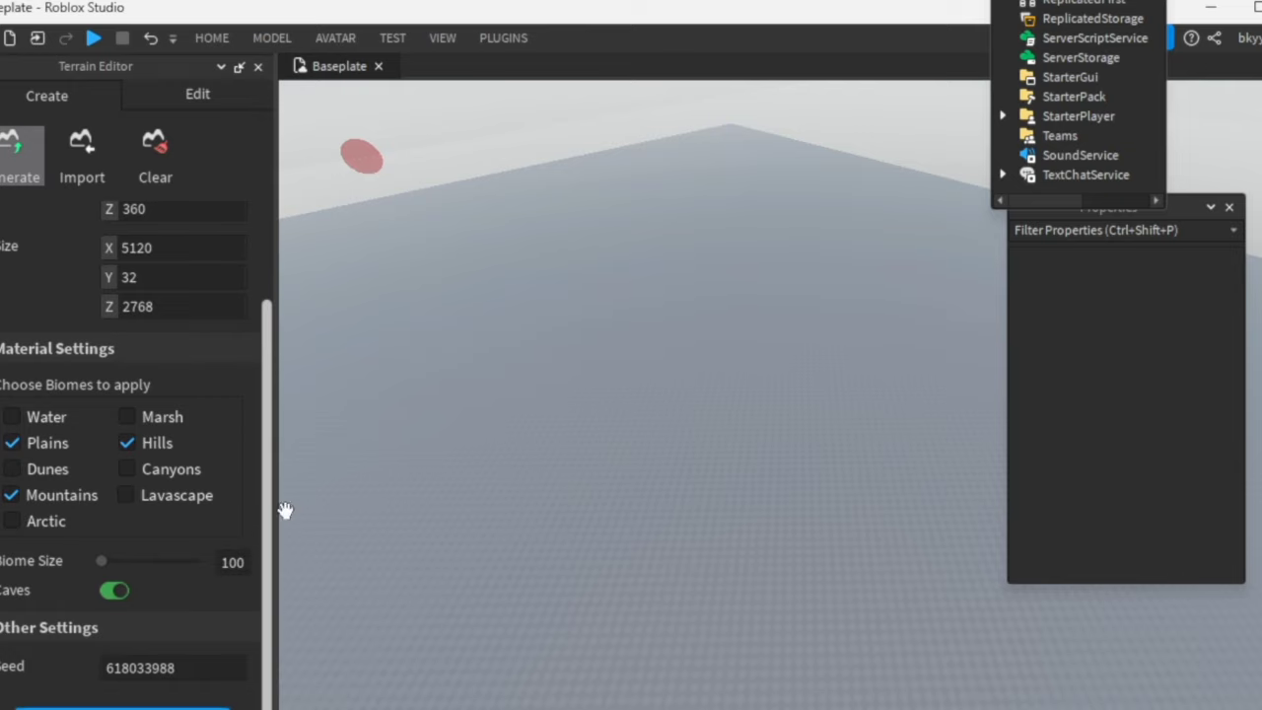
key("F11")
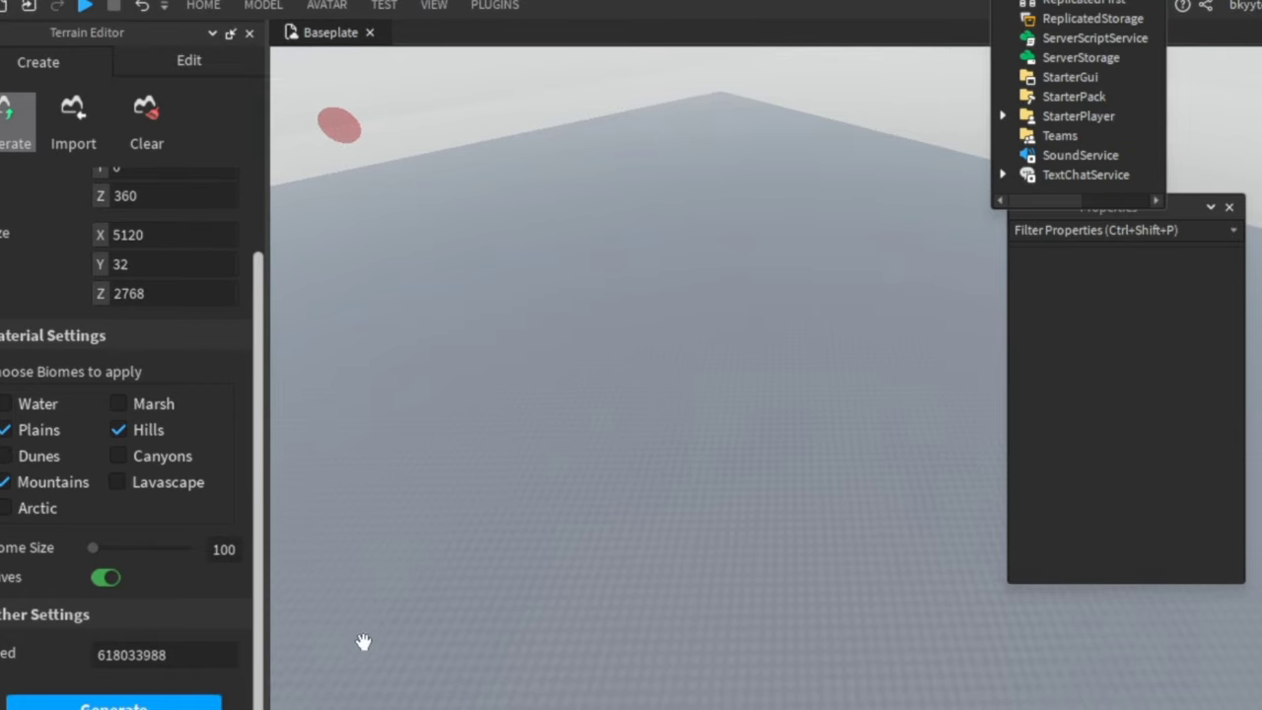
left_click(113, 706)
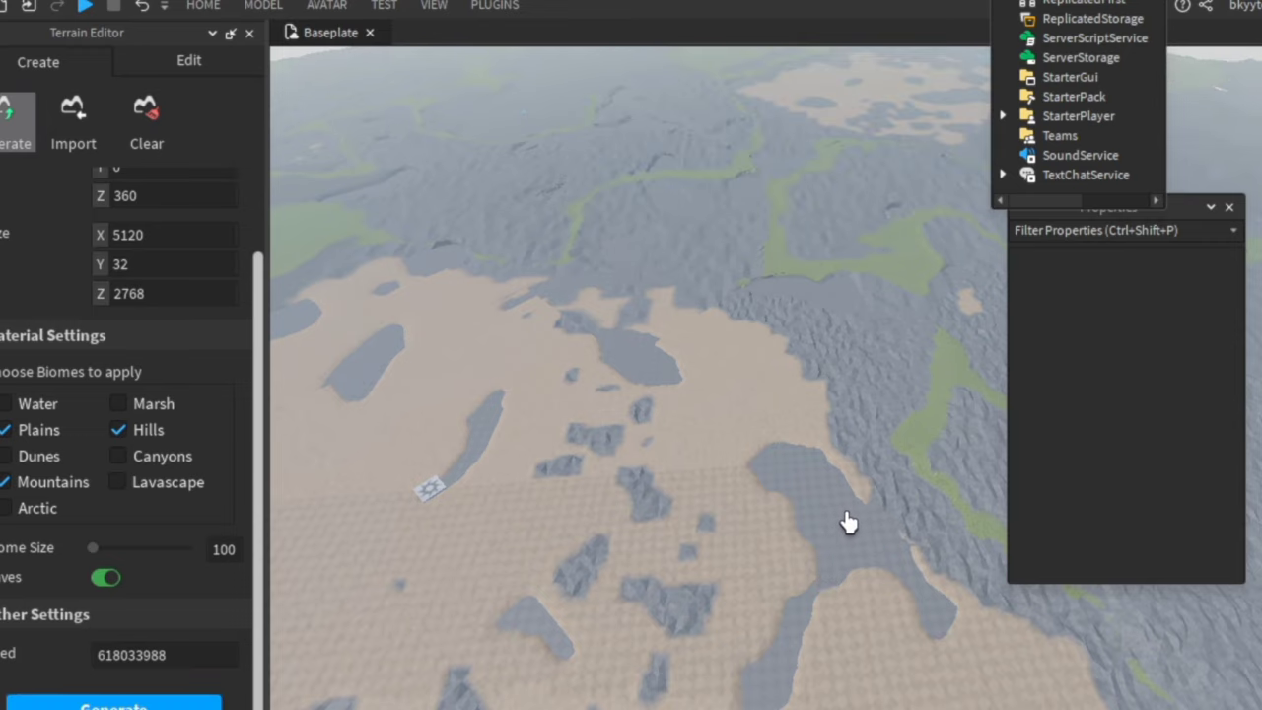
Step: Expand the Workspace contents and delete the Baseplate beneath the generated terrain
key("w")
right_click_drag(861, 518, 861, 519)
key("w")
key("w")
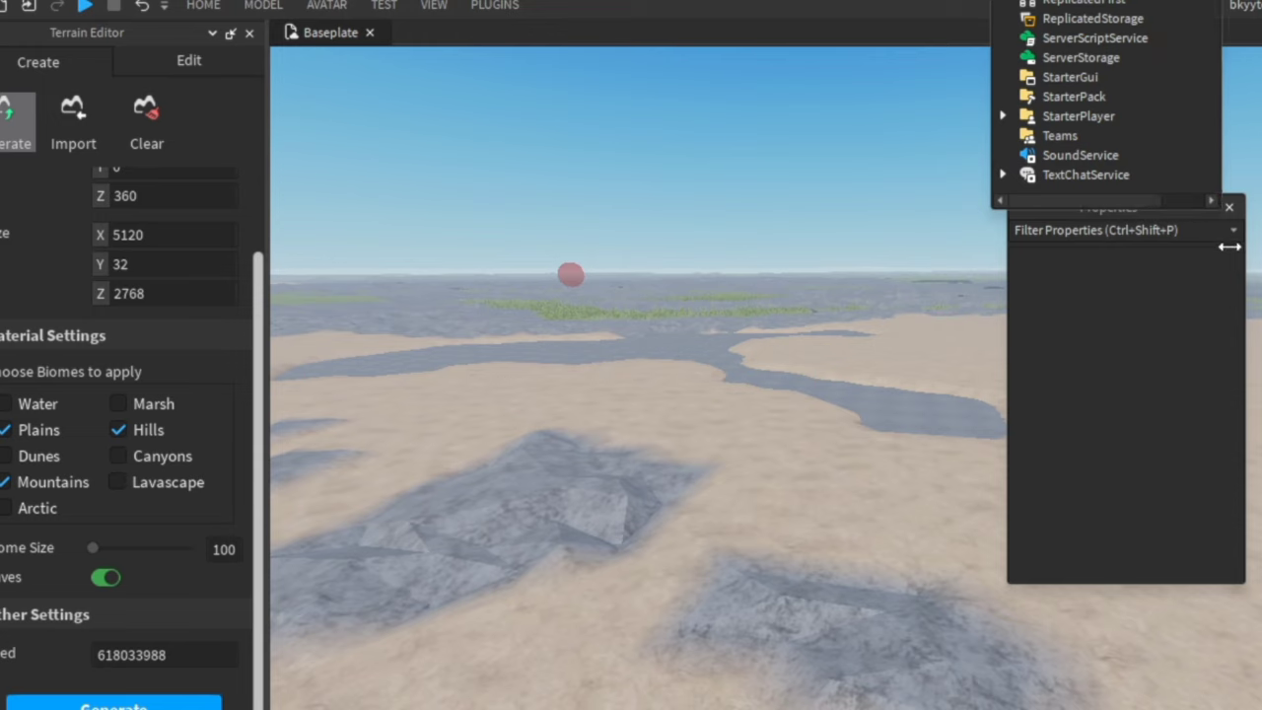
double_click(1063, 54)
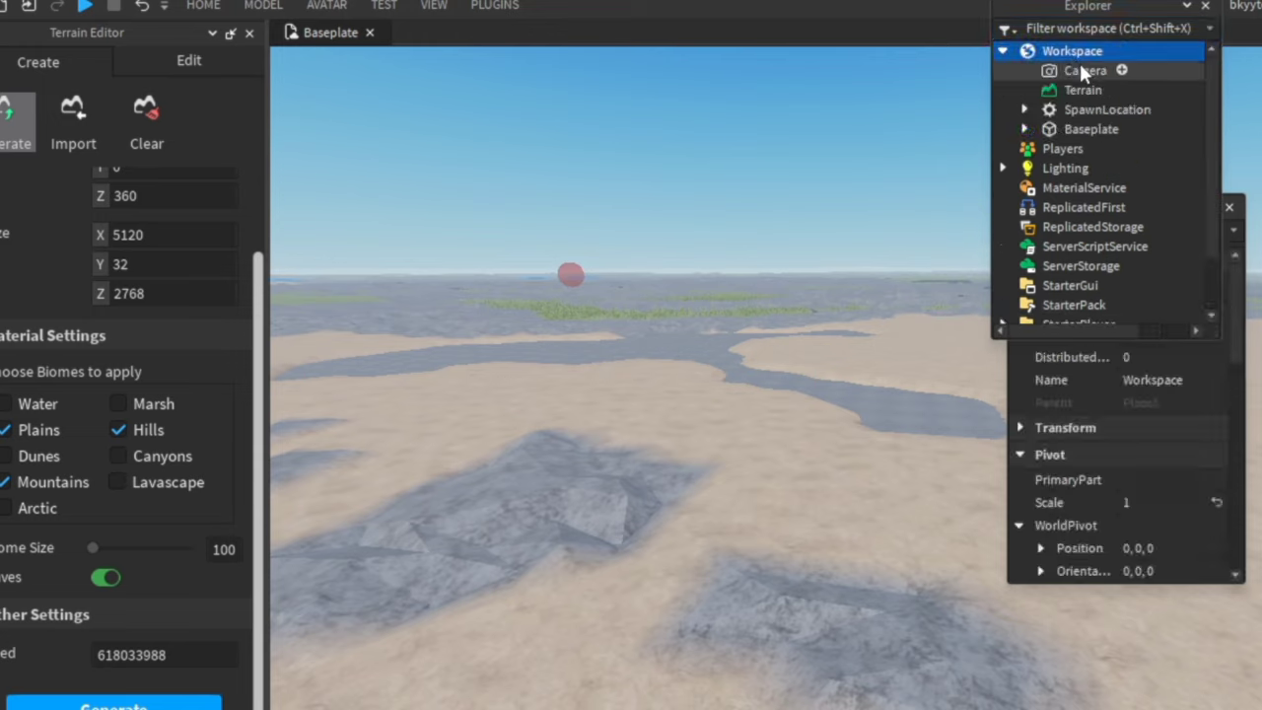
right_click(1097, 133)
left_click(1060, 119)
right_click_drag(774, 243, 774, 243)
key("w")
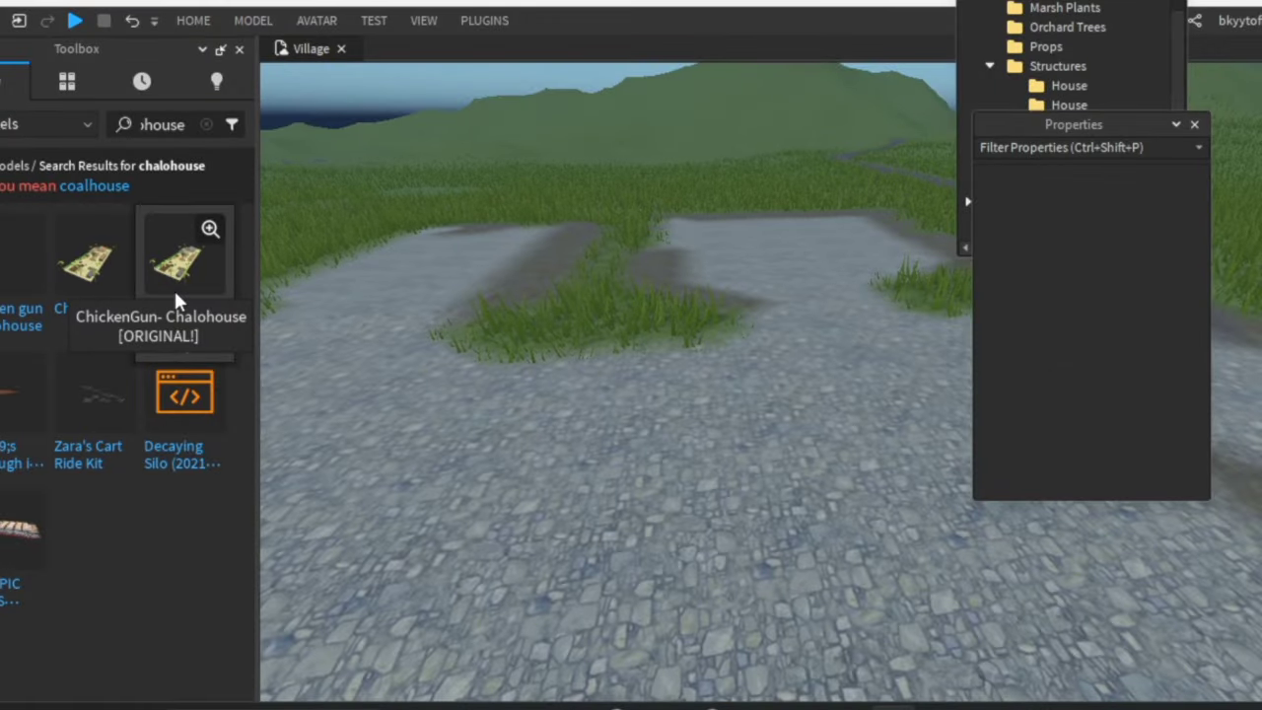
Step: Insert the "ChickenGun- Chalohouse [ORIGINAL!]" model into the Village place and focus the view on it
left_click(174, 288)
key("f")
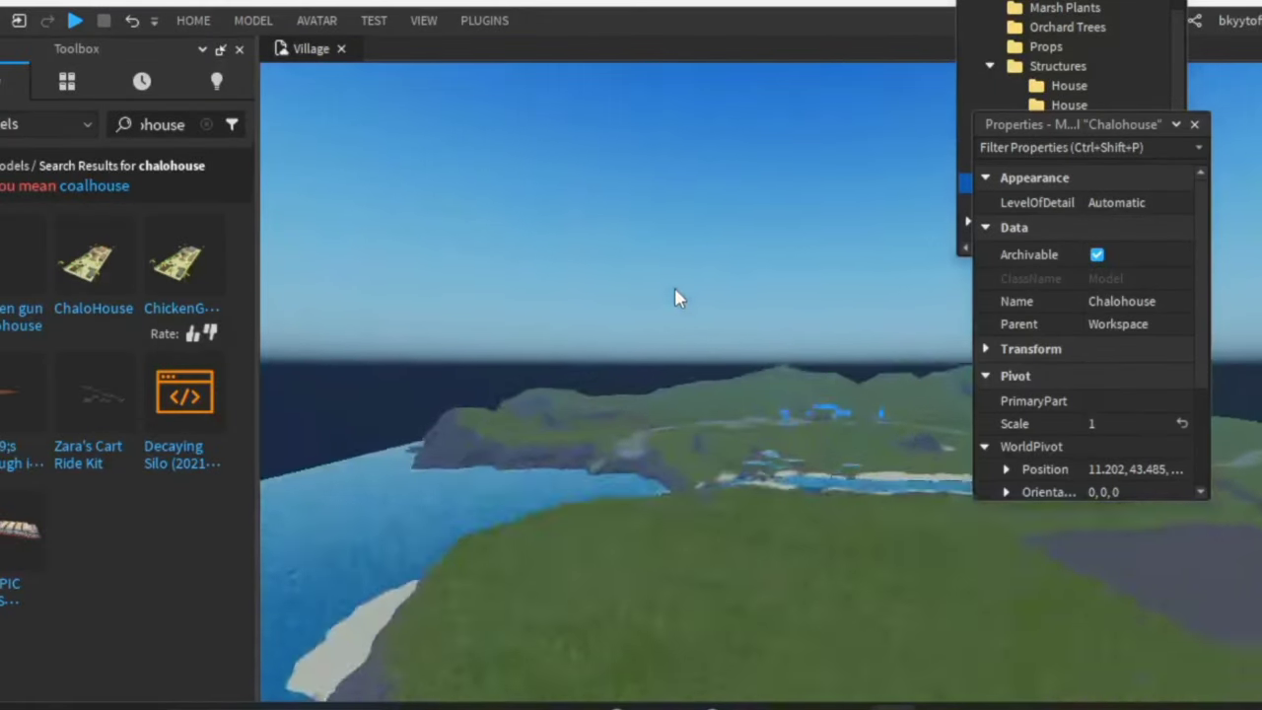
right_click_drag(703, 280, 832, 223)
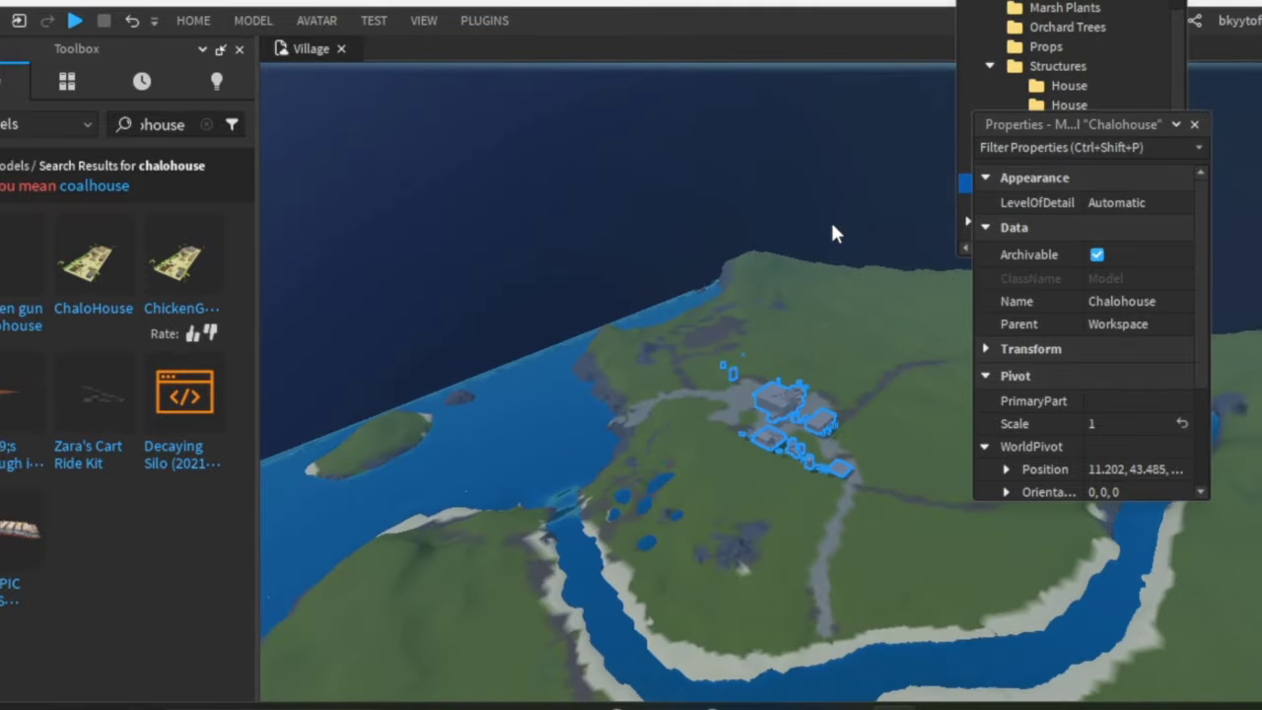
Step: Examine the inserted Chalohouse buildings from above and from close up between the houses
right_click_drag(939, 234, 724, 249)
scroll(725, 253, "up", 10)
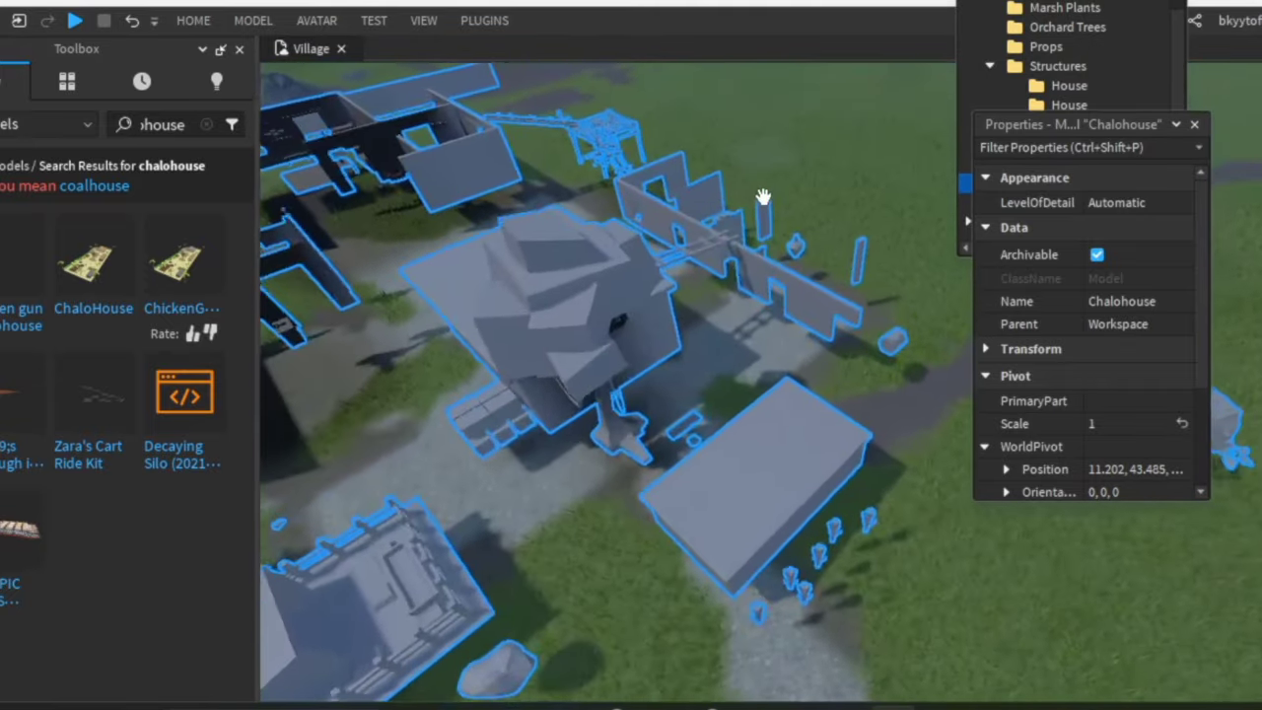
scroll(764, 196, "up", 8)
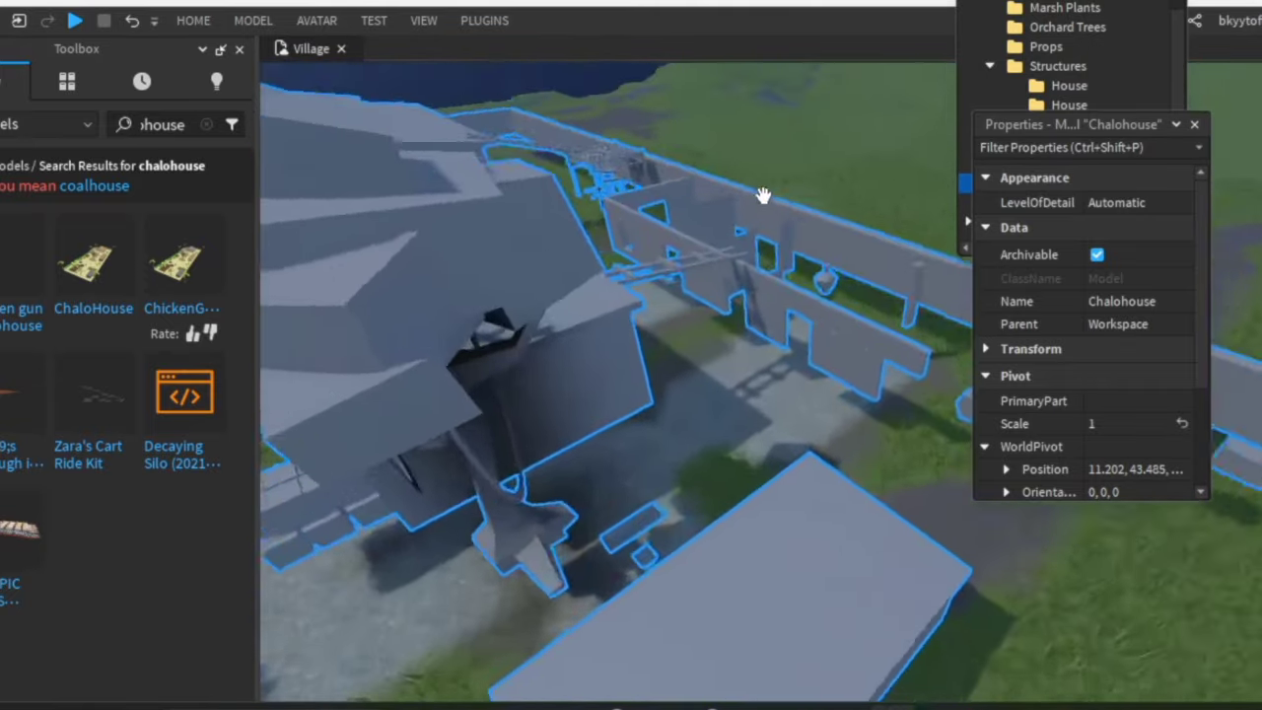
right_click_drag(763, 196, 735, 161)
scroll(736, 163, "up", 3)
key("w")
key("s")
scroll(734, 161, "down", 10)
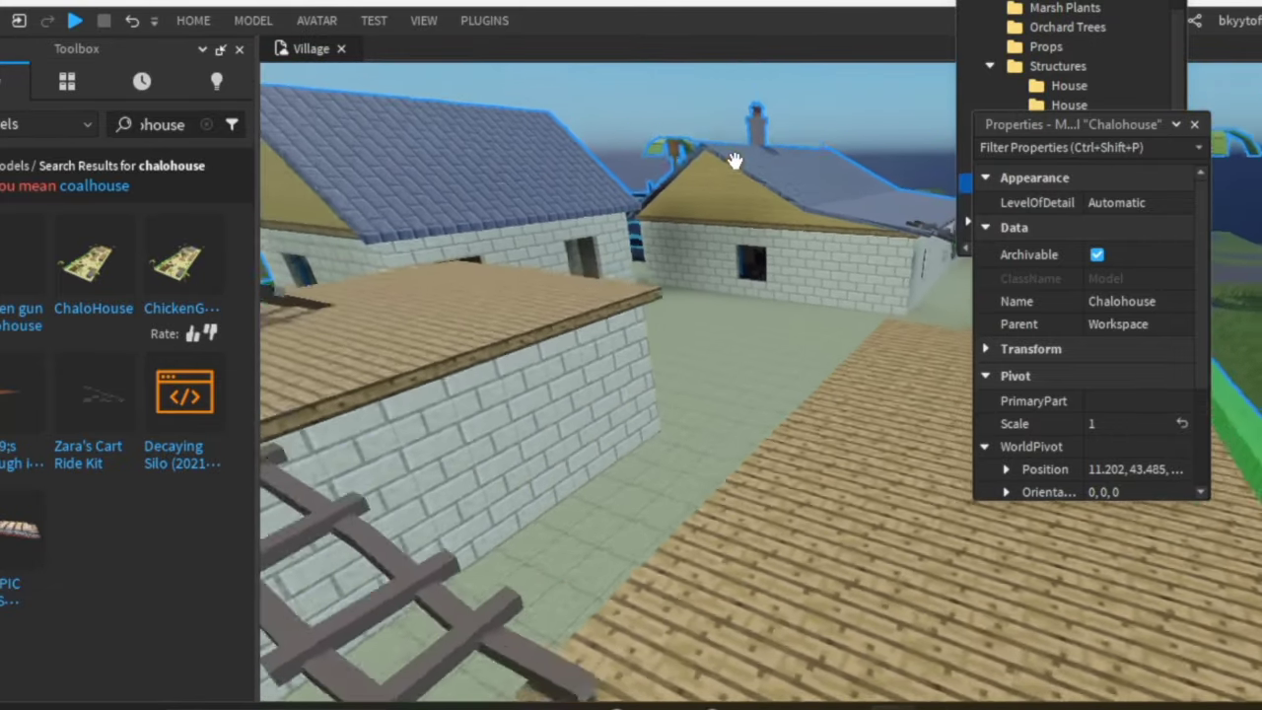
Step: Delete the selected meshes of the fenced farm area and the leftover palm tree on the grass
right_click(676, 333)
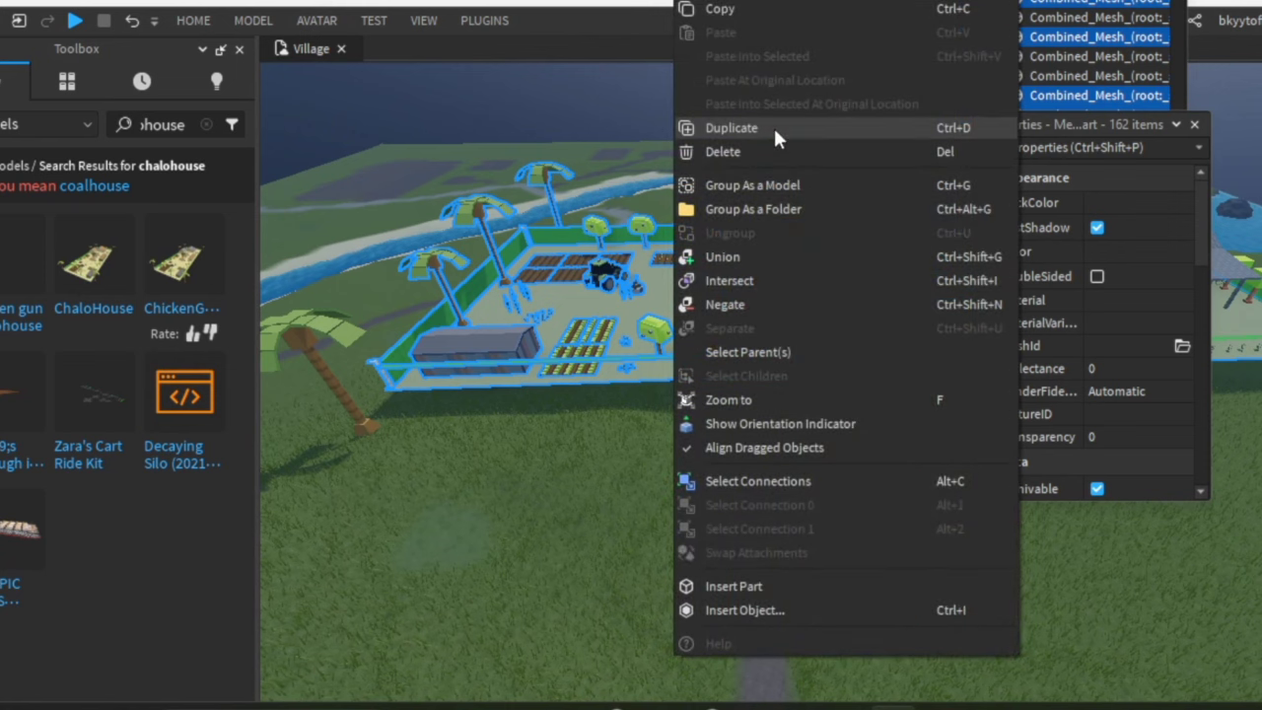
left_click(768, 153)
right_click_drag(655, 329, 742, 337)
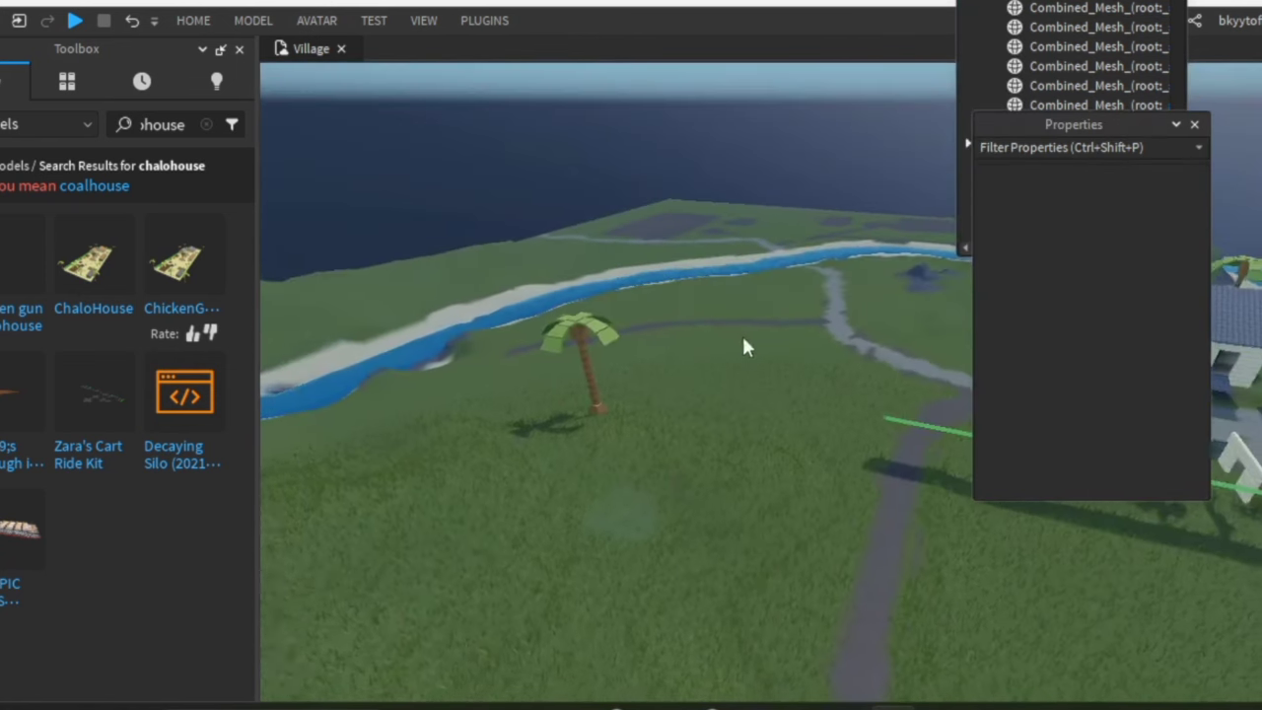
left_click_drag(388, 223, 637, 442)
right_click(652, 333)
left_click(722, 152)
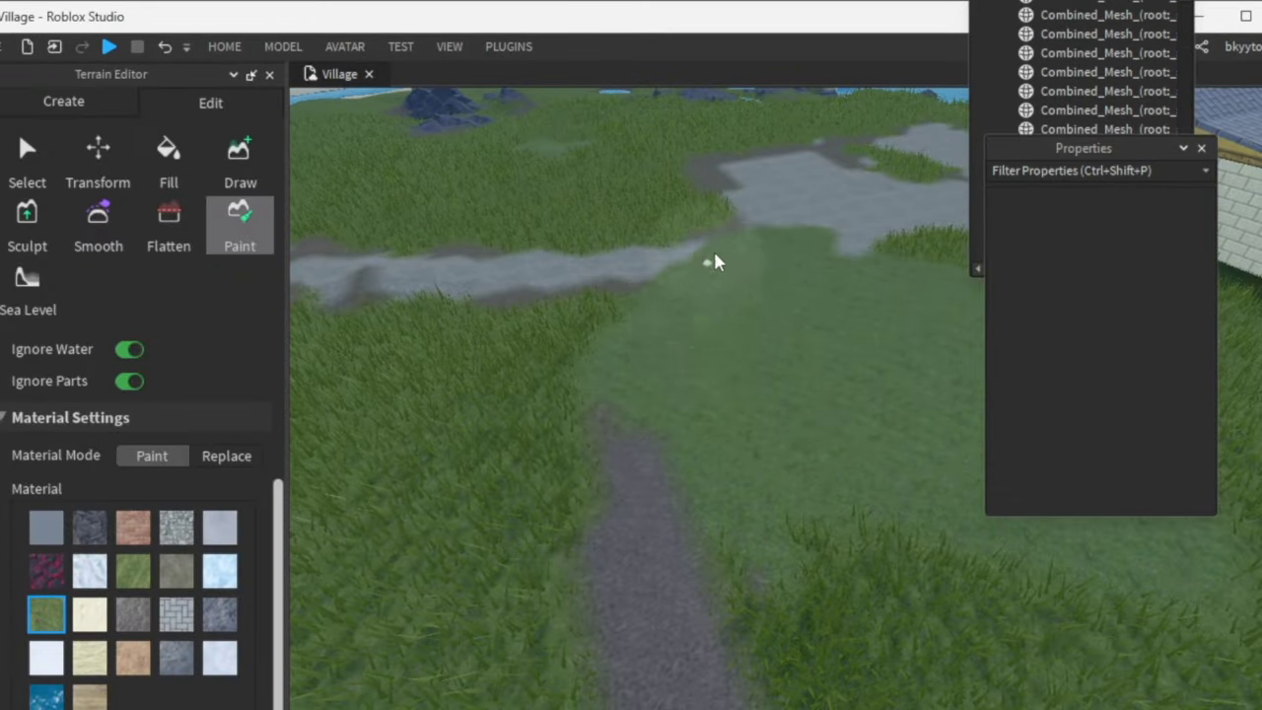
Step: Paint the paved ground and dirt path around the remaining house with the leafy grass terrain material
mouse_move(714, 261)
left_mouse_down()
mouse_move(696, 456)
mouse_move(674, 273)
mouse_move(618, 385)
left_mouse_up()
right_click_drag(896, 319, 868, 325)
mouse_move(765, 485)
left_mouse_down()
mouse_move(717, 473)
mouse_move(833, 432)
mouse_move(802, 403)
left_mouse_up()
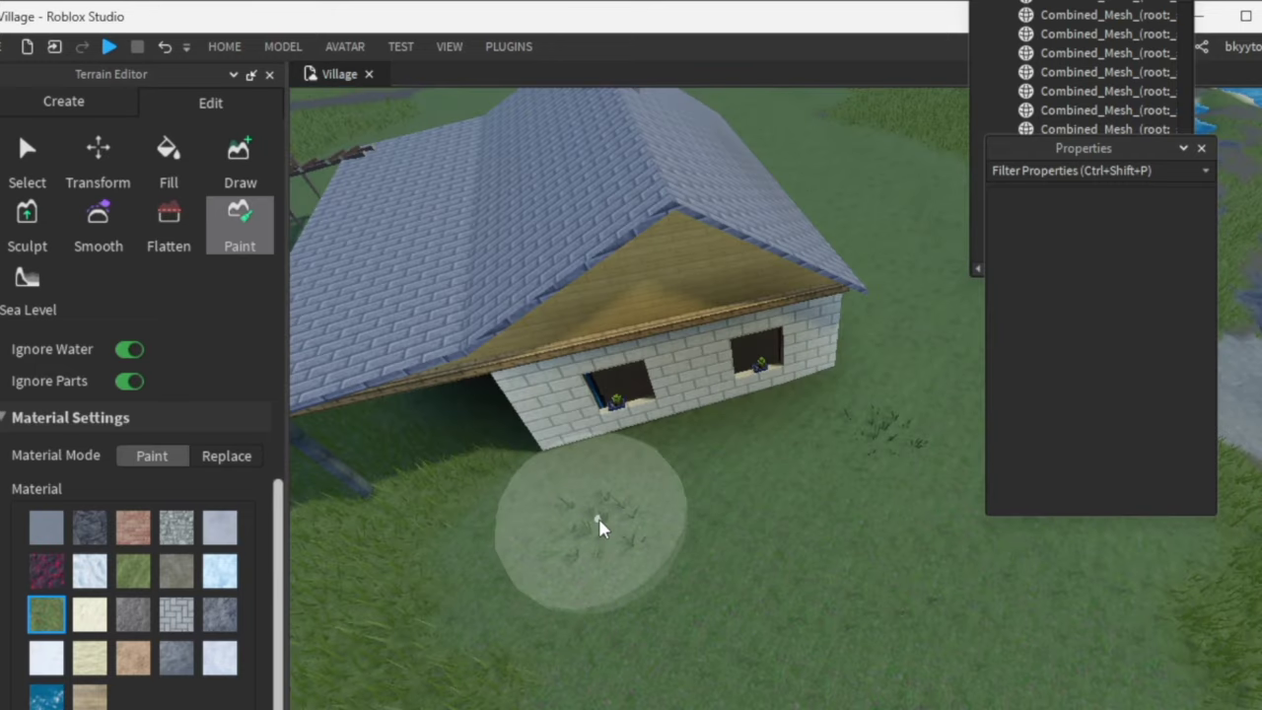
right_click_drag(599, 521, 590, 518)
mouse_move(746, 454)
left_mouse_down()
mouse_move(752, 390)
mouse_move(660, 522)
left_mouse_up()
right_click_drag(747, 594, 749, 594)
key("w")
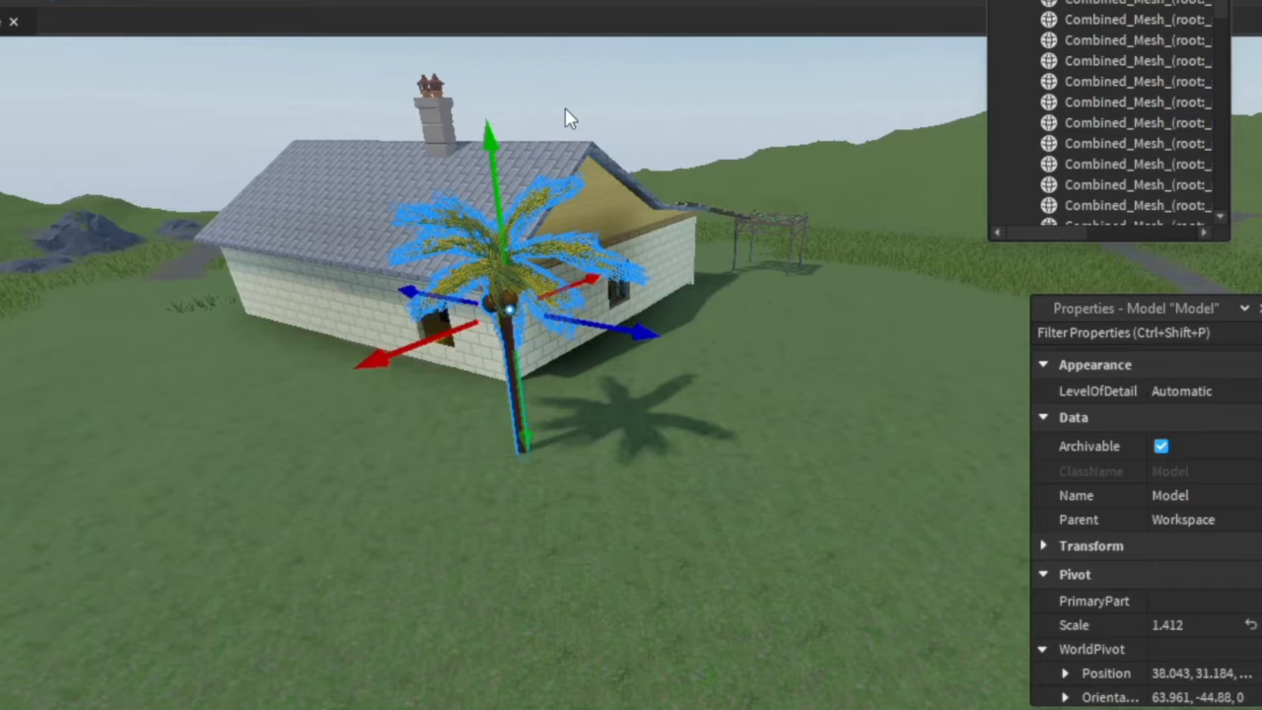
Step: Position a palm tree beside the corner of the house's gable wall with two windows
right_click_drag(564, 118, 727, 325)
key("a")
left_click_drag(728, 325, 652, 355)
right_click_drag(652, 355, 387, 466)
right_click_drag(308, 508, 423, 457)
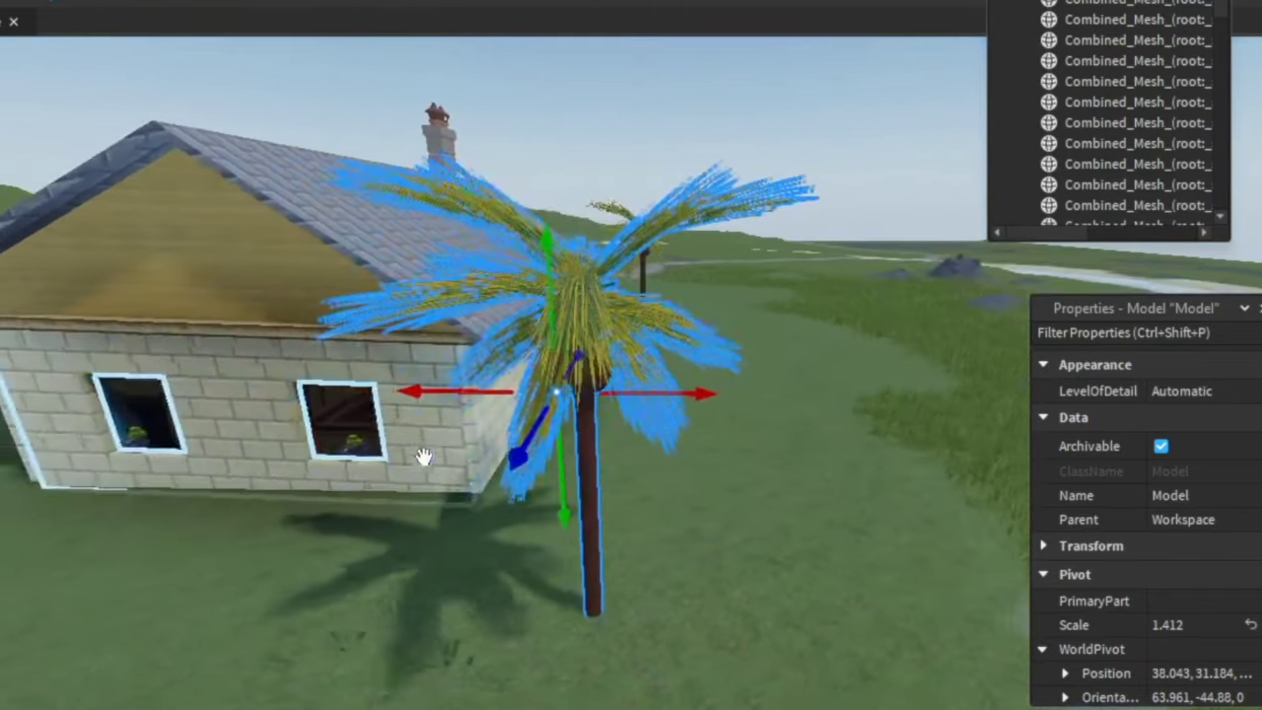
Step: Duplicate the palm tree and move the copy along X to about -80, past the other side of the house
right_click(555, 315)
left_click(654, 108)
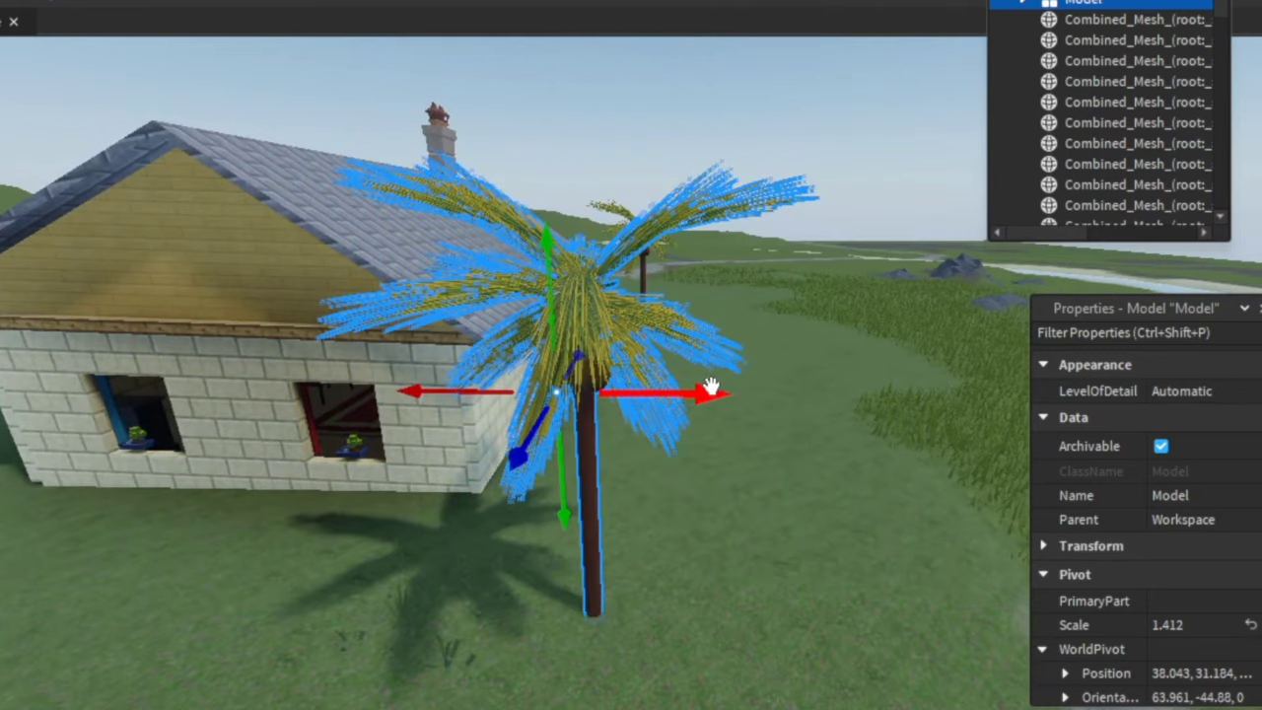
left_click_drag(711, 388, 666, 406)
Step: Duplicate the moved palm tree and shift the new copy along Z toward the pergola side of the house
right_click(502, 215)
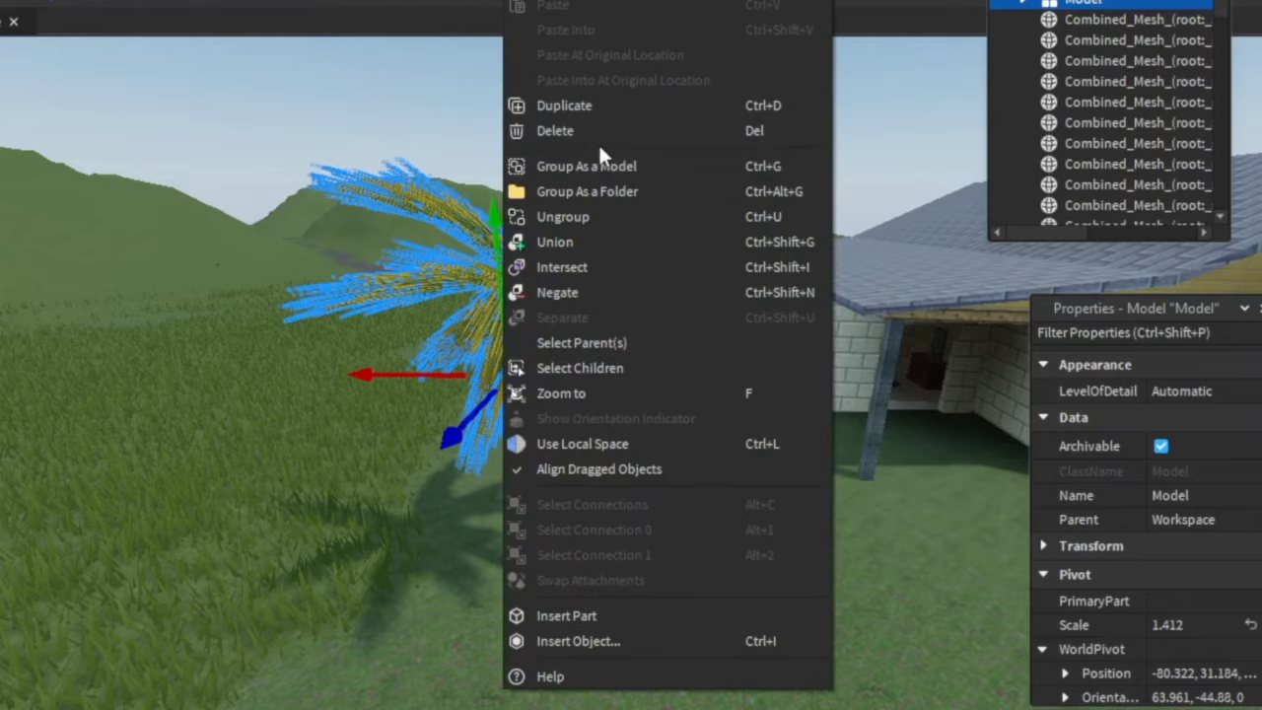
left_click(595, 114)
right_click_drag(625, 226, 625, 231)
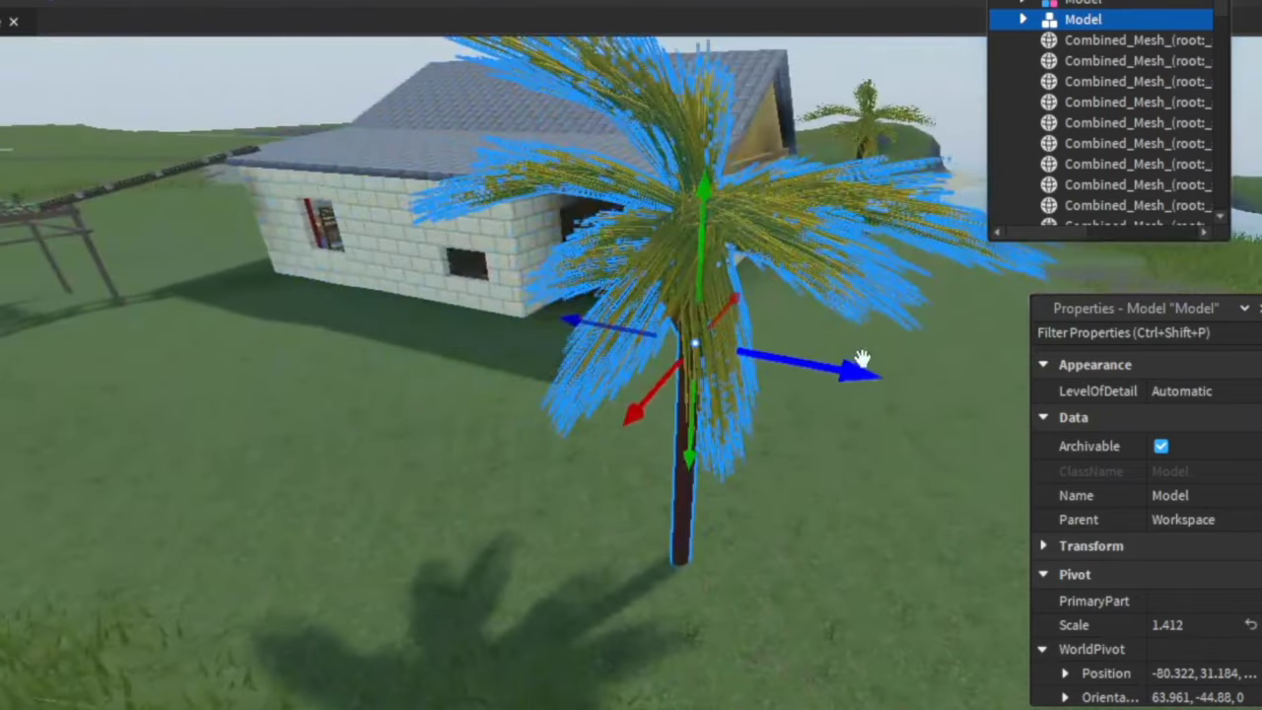
right_click_drag(858, 367, 854, 366)
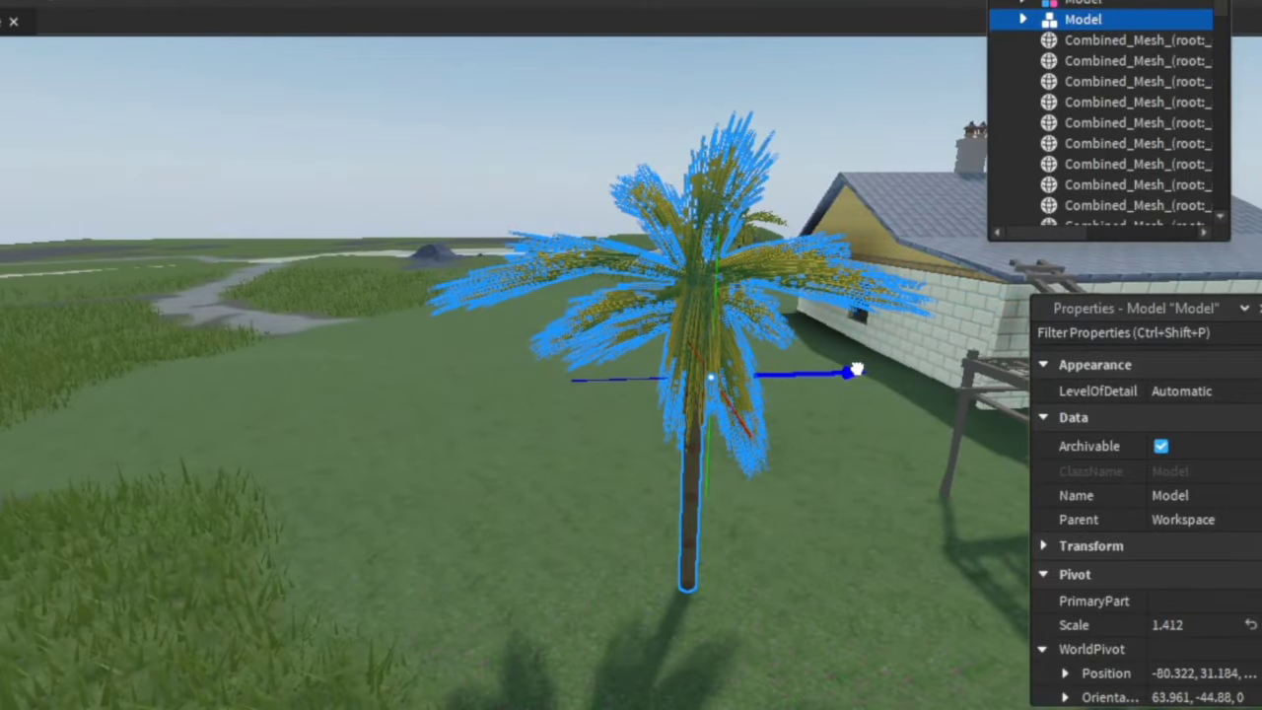
left_click(538, 135)
right_click_drag(538, 135, 552, 139)
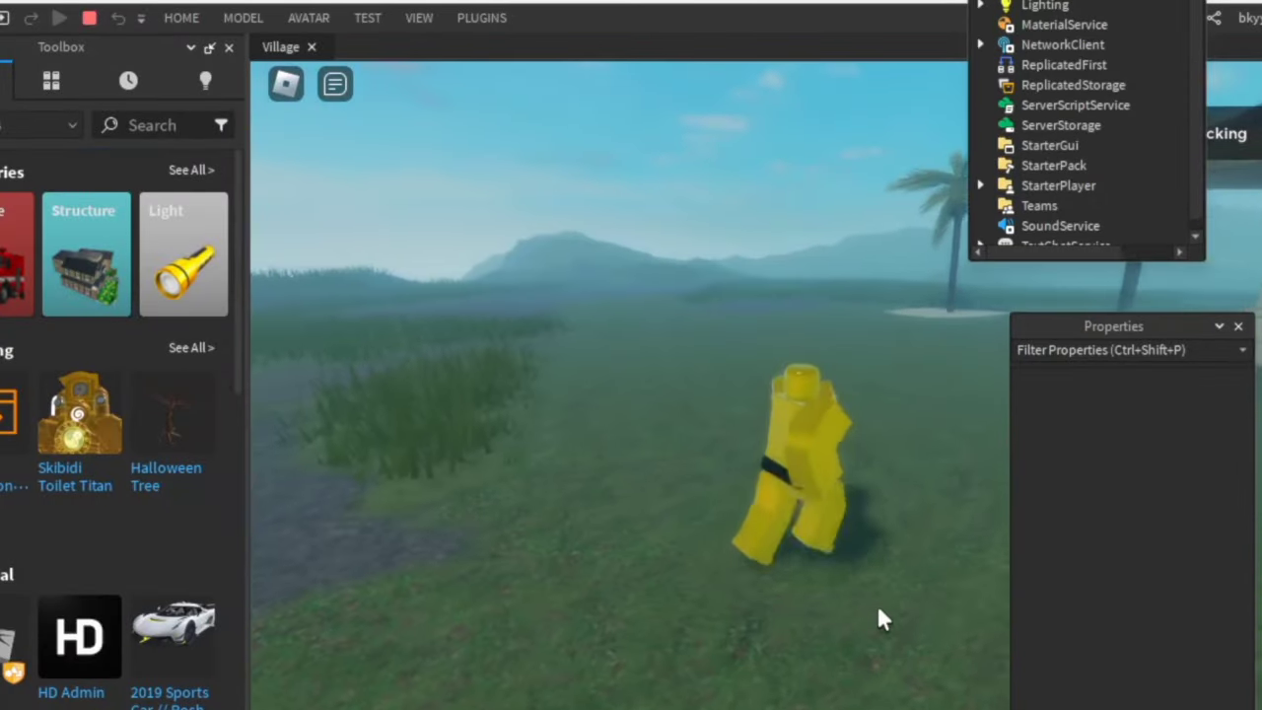
Step: Playtest the village by walking the character across the grass and jumping through the house's window
key("w")
right_click_drag(878, 609, 879, 608)
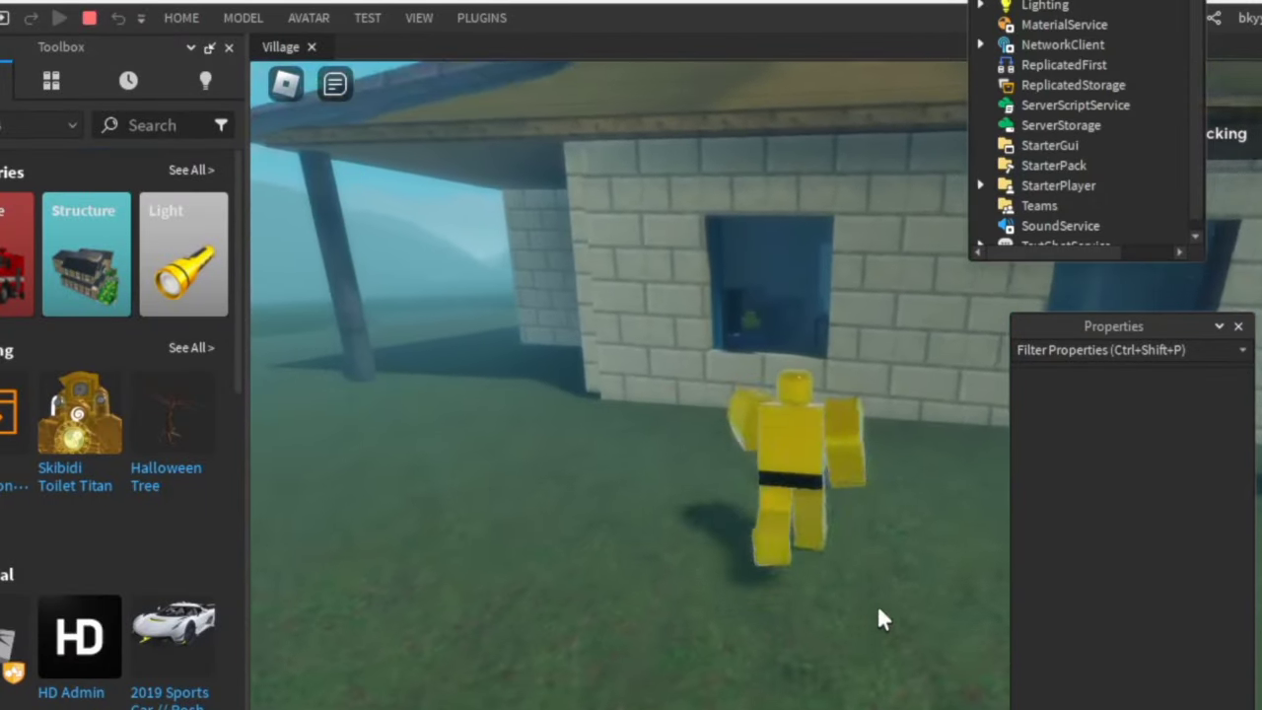
key("space")
key("w")
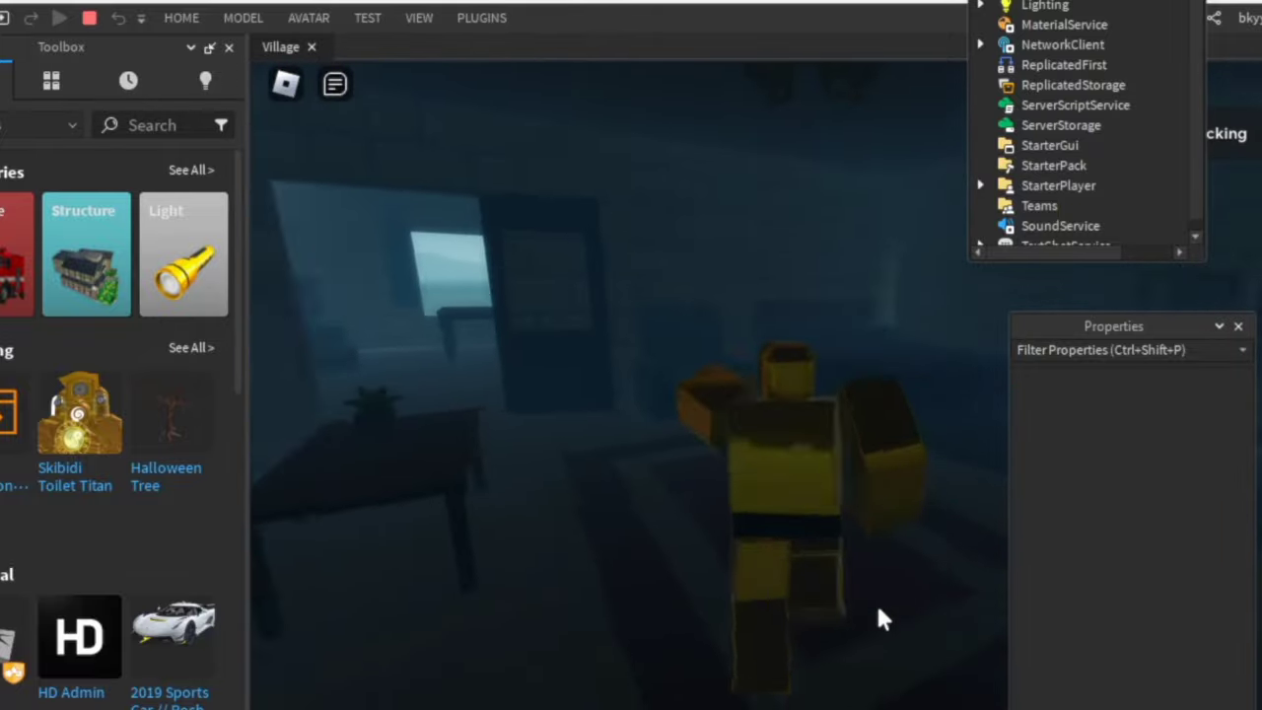
Step: Walk the character through the house interior and back outside to check the walls and palm trees
key("w")
right_click_drag(878, 609, 879, 609)
key("w")
key("w")
key("s")
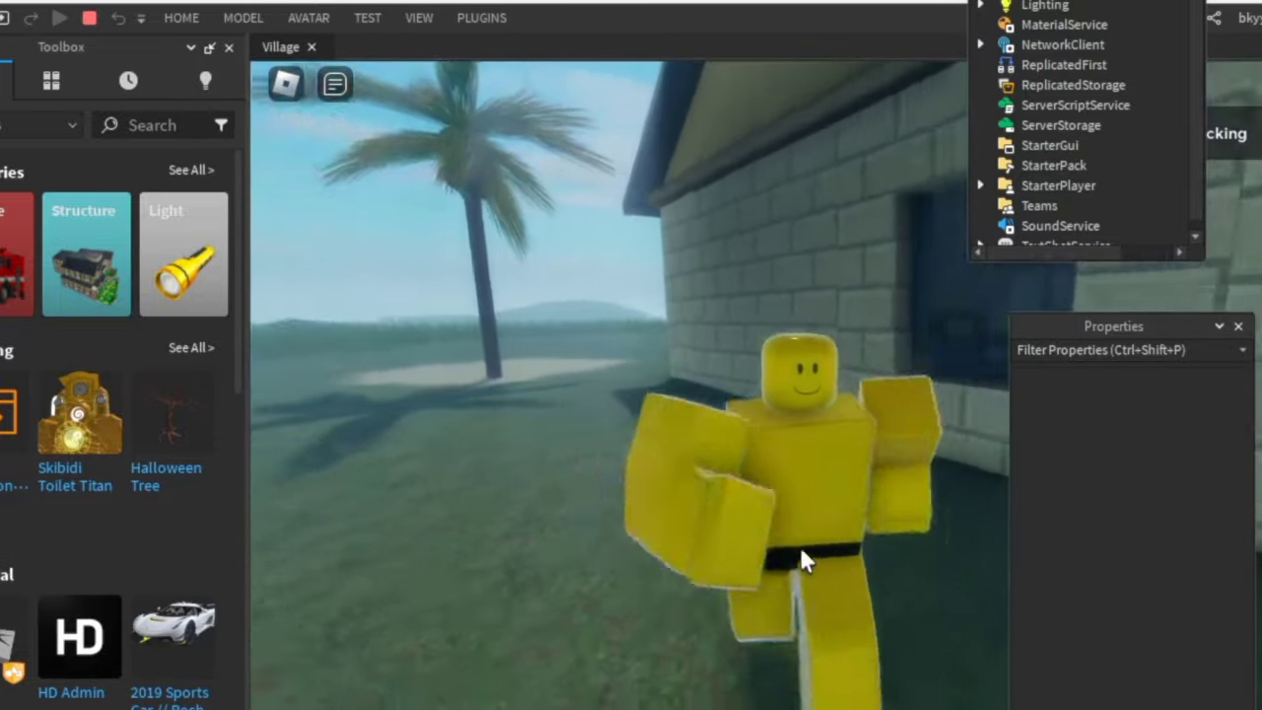
right_click_drag(801, 549, 800, 550)
key("w")
key("s")
scroll(801, 550, "up", 1)
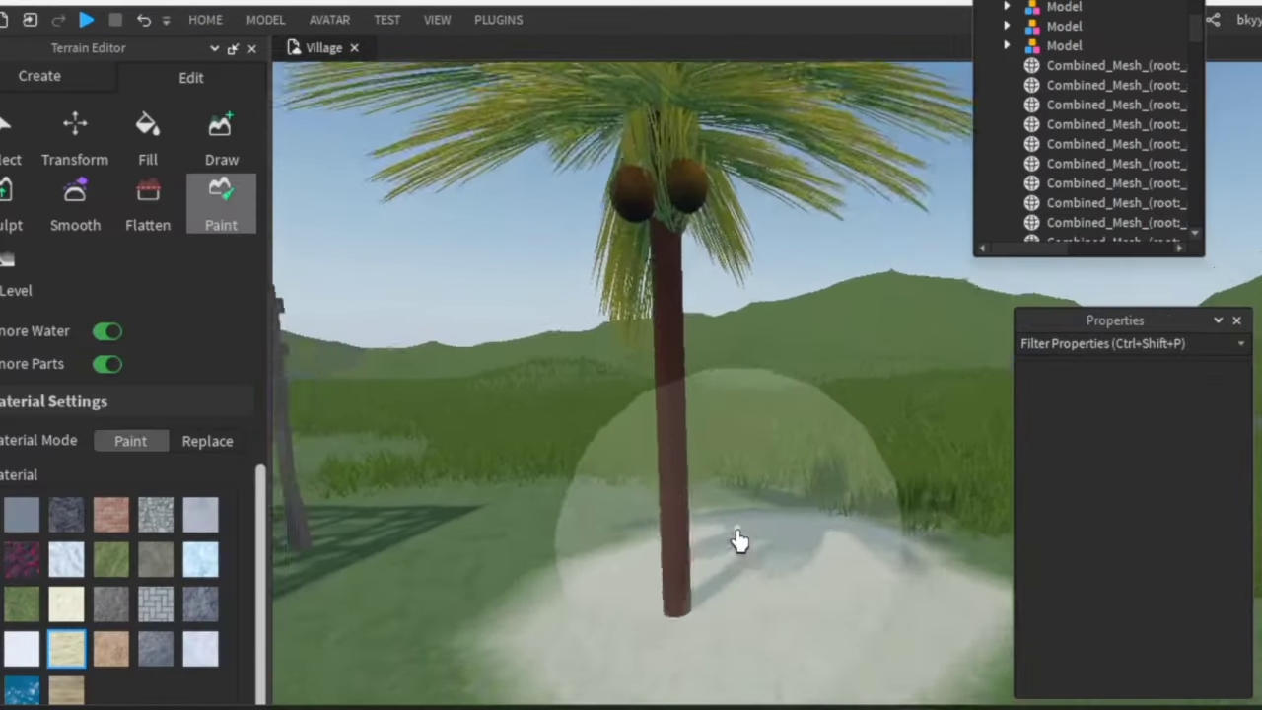
Step: Paint a sand patch on the ground around the base of the palm tree beyond the house's side wall
key("a")
key("w")
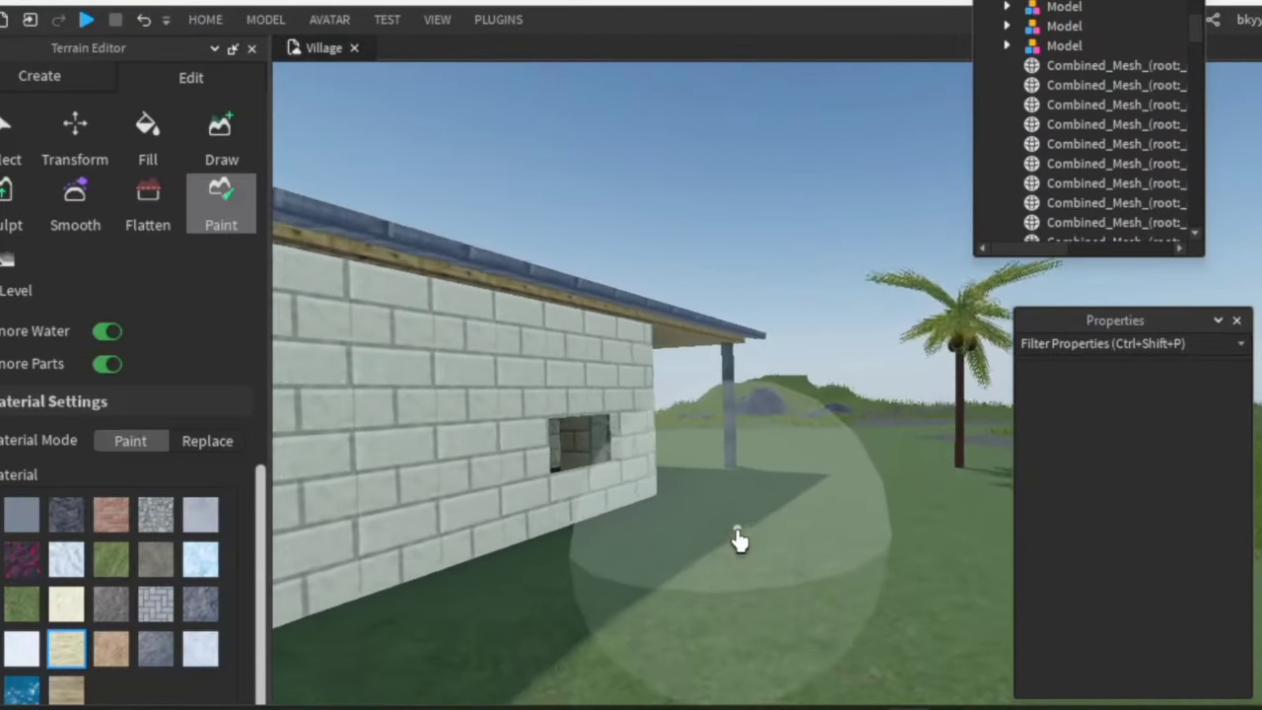
left_click(794, 540)
key("w")
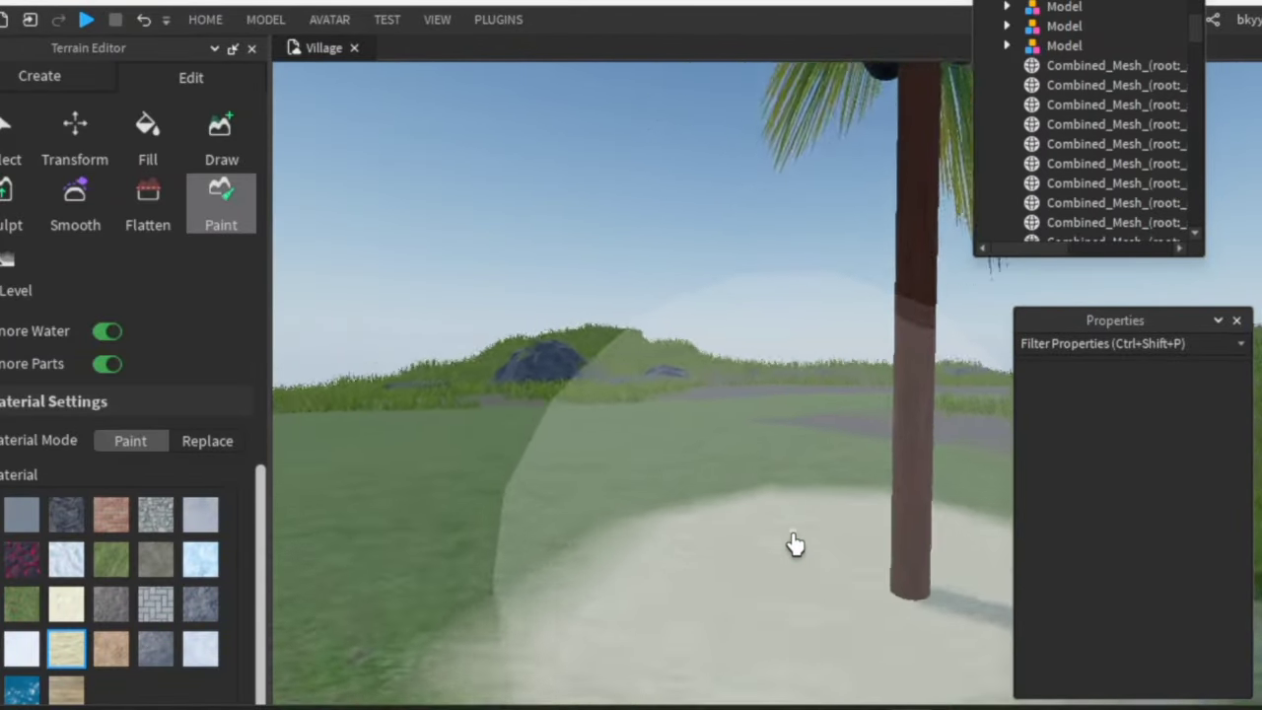
right_click_drag(795, 542, 795, 542)
Step: Paint sand on the grass around the bases of the remaining palm trees
key("w")
right_click_drag(800, 481, 797, 479)
key("w")
left_click_drag(797, 479, 687, 451)
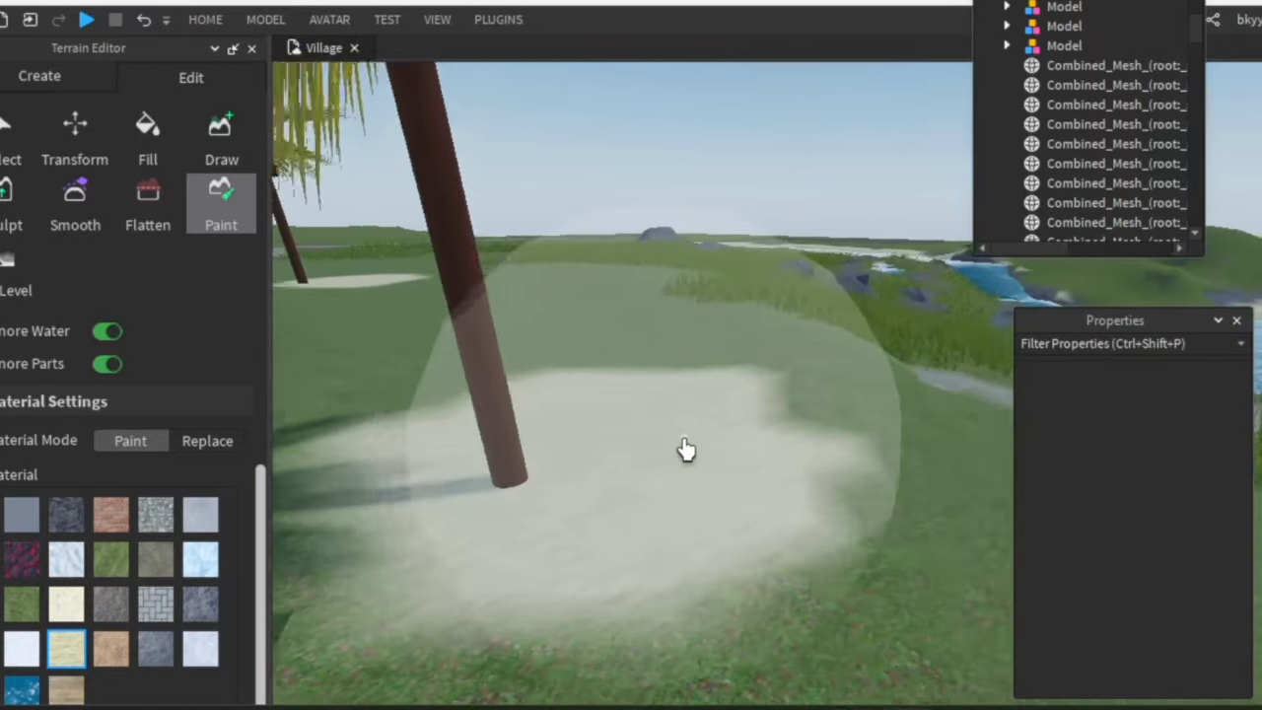
right_click_drag(687, 451, 687, 450)
key("w")
key("s")
left_click_drag(688, 460, 884, 592)
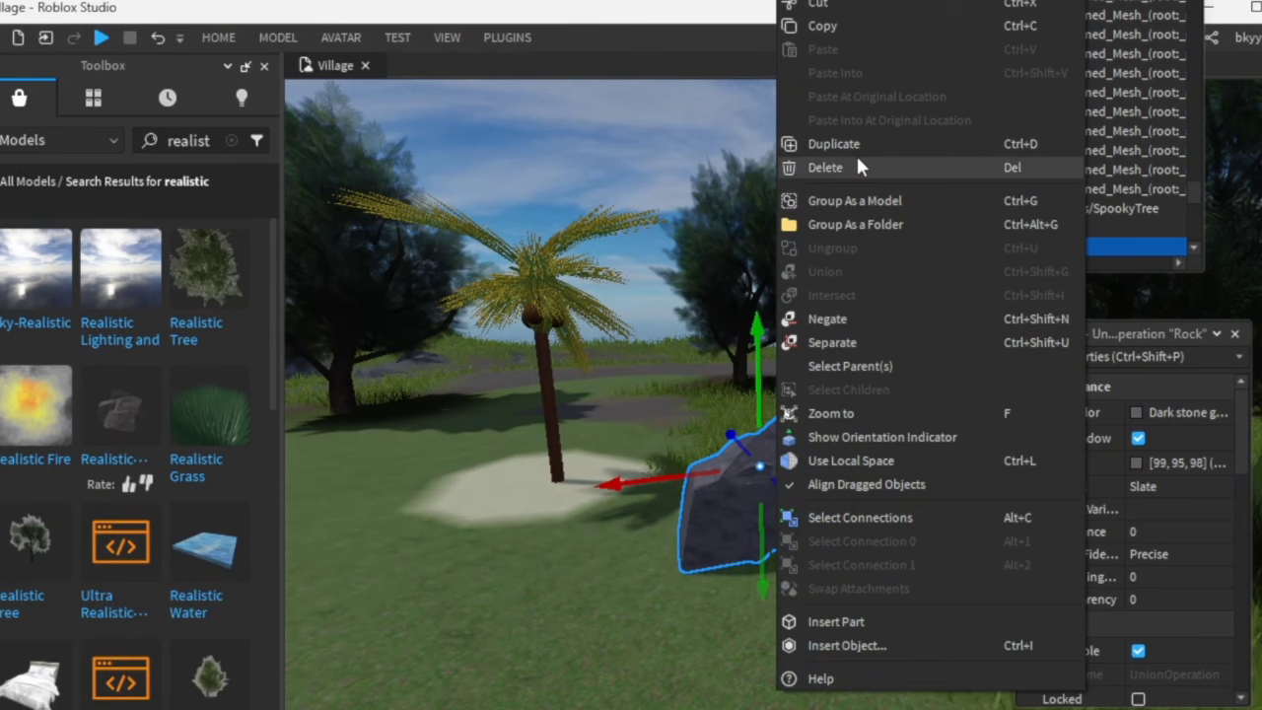
Step: Duplicate the rock beside the palm tree and move the copy onto the open grass among the large trees
left_click(856, 156)
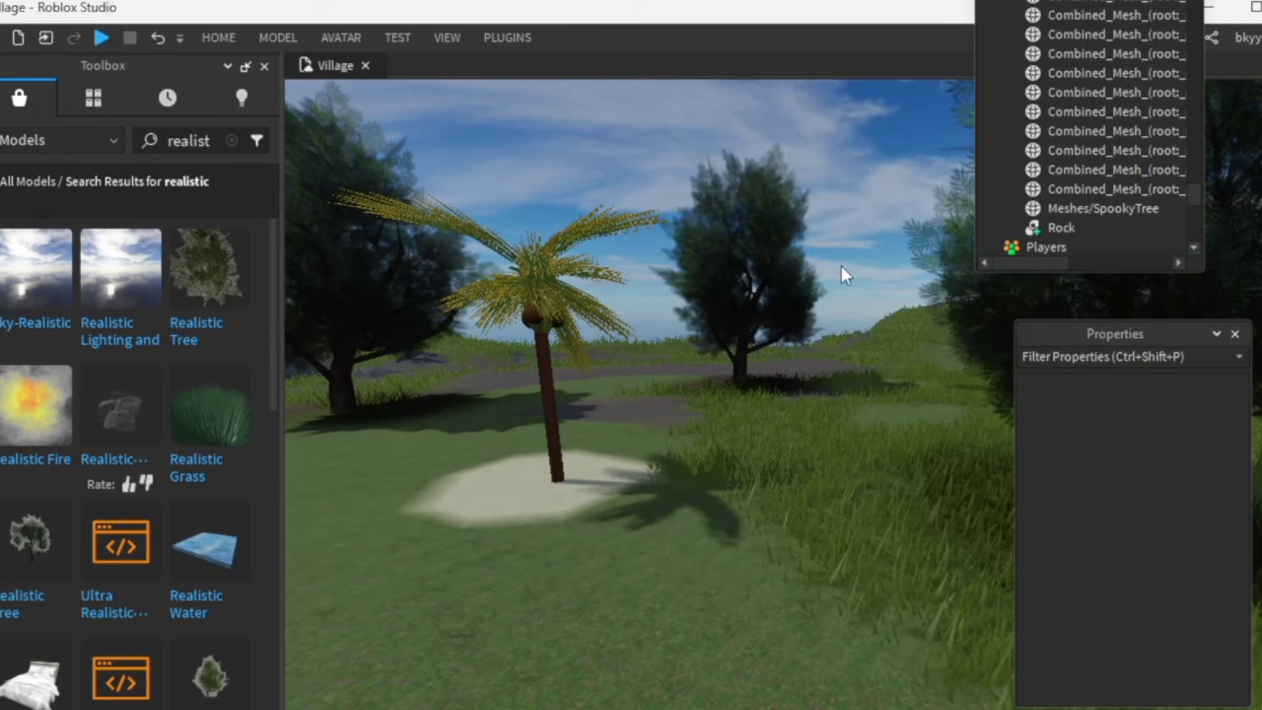
right_click(775, 509)
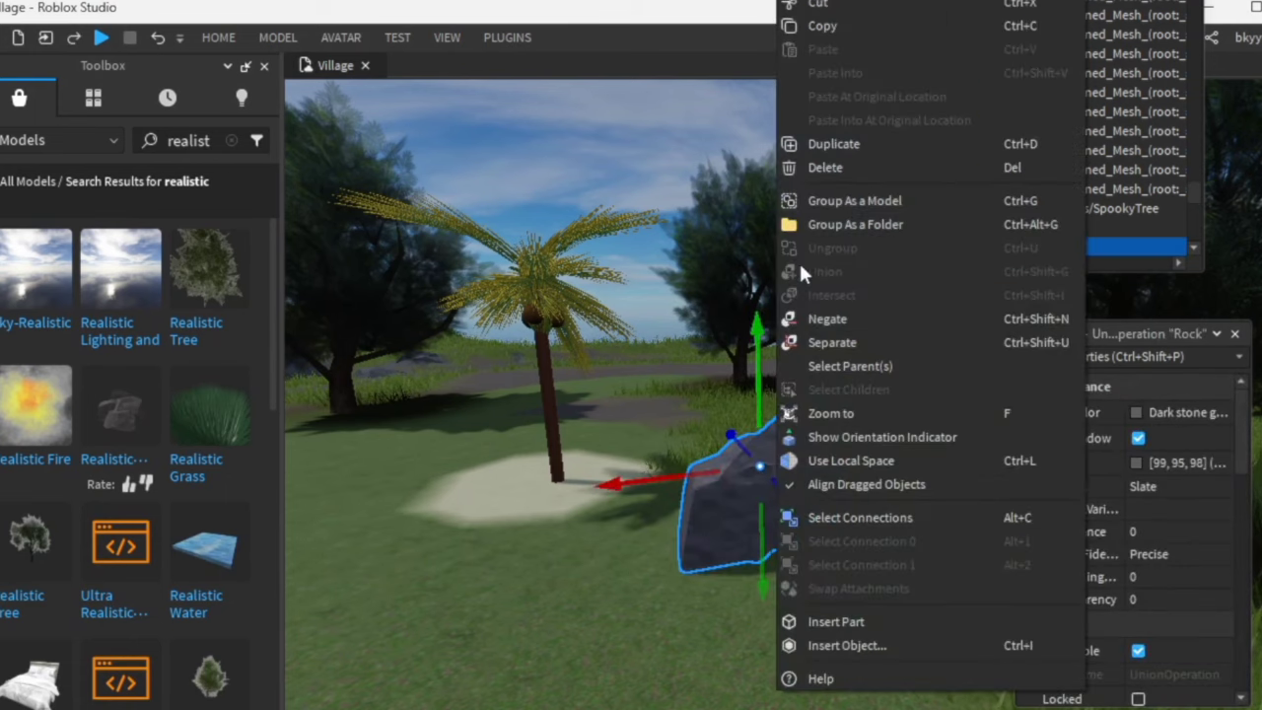
left_click(826, 148)
left_click_drag(756, 475, 691, 534)
key("w")
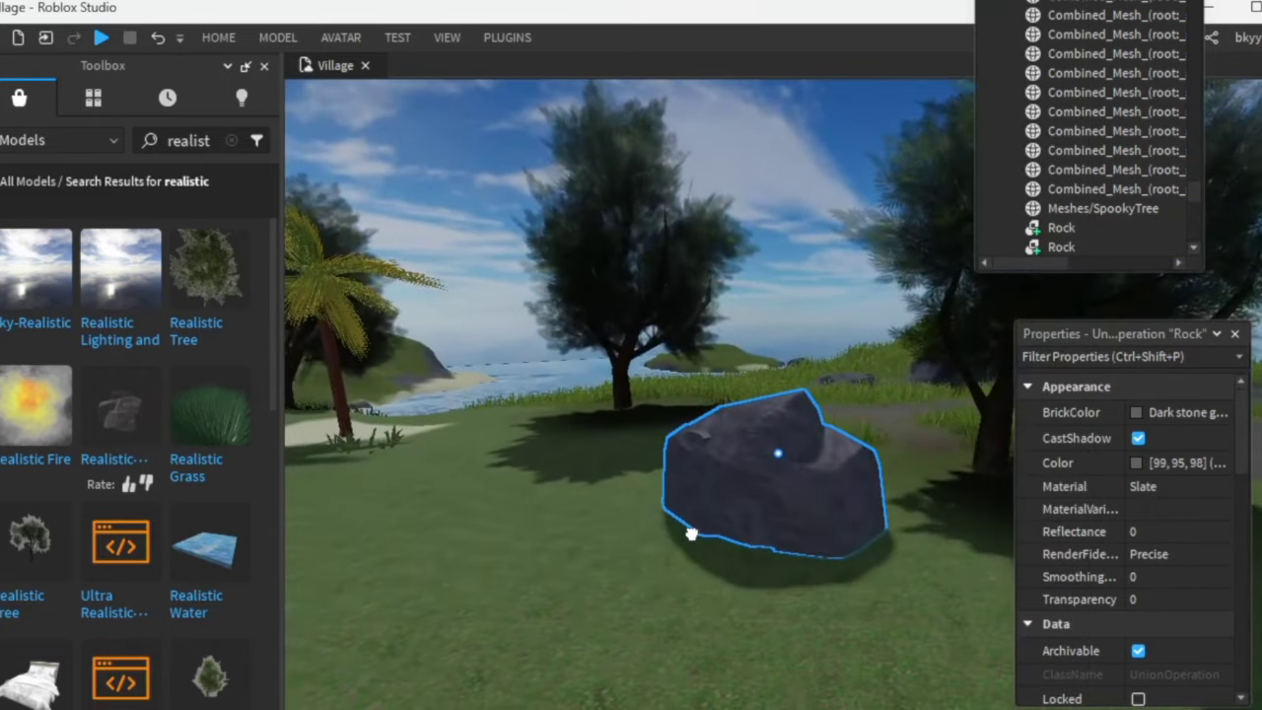
key("w")
right_click_drag(776, 237, 776, 237)
key("w")
key("a")
key("w")
right_click_drag(691, 277, 690, 273)
key("d")
key("s")
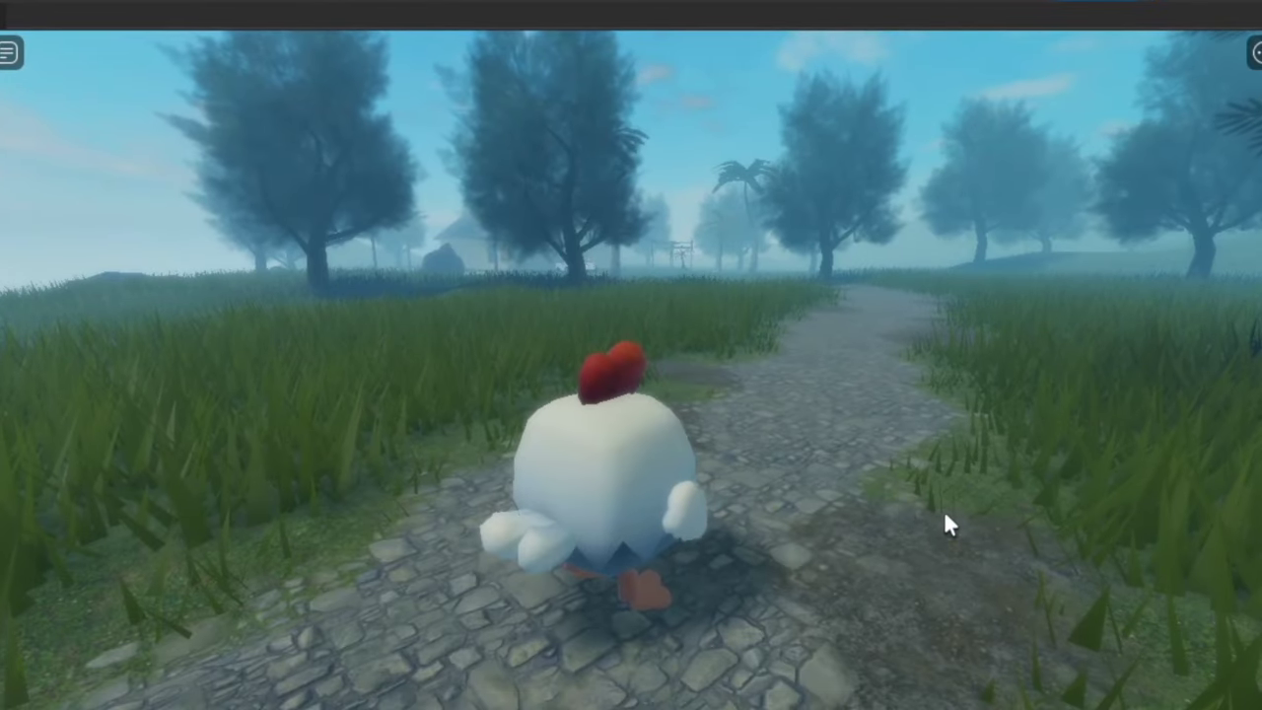
Step: Playtest the map by walking the character along the cobblestone path toward the house
key("w")
right_click_drag(1014, 566, 1013, 566)
right_click_drag(1094, 578, 1094, 578)
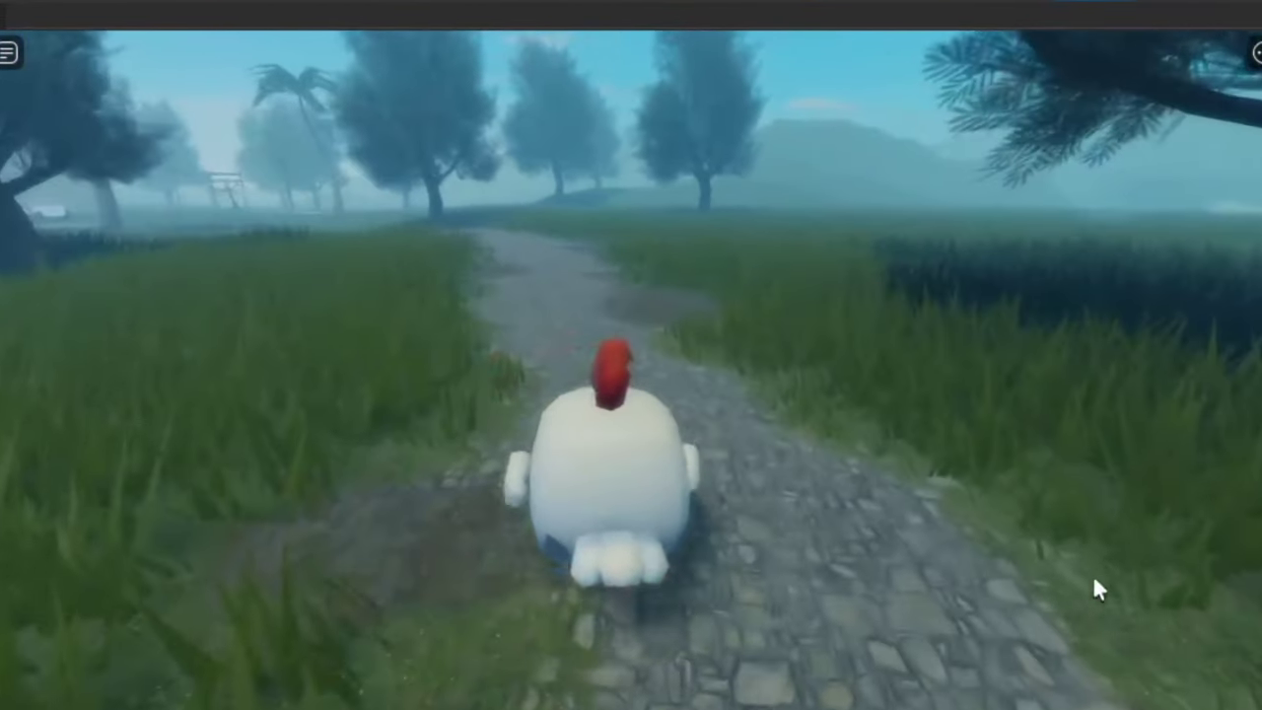
key("w")
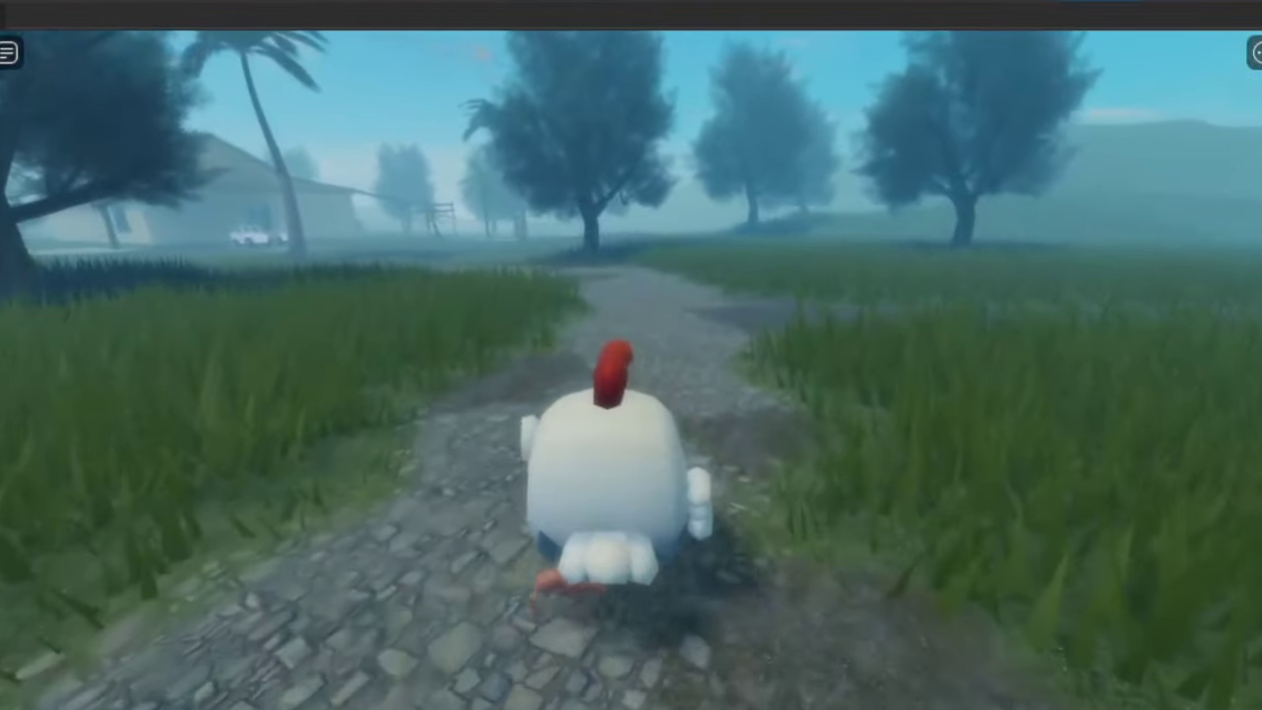
key("w")
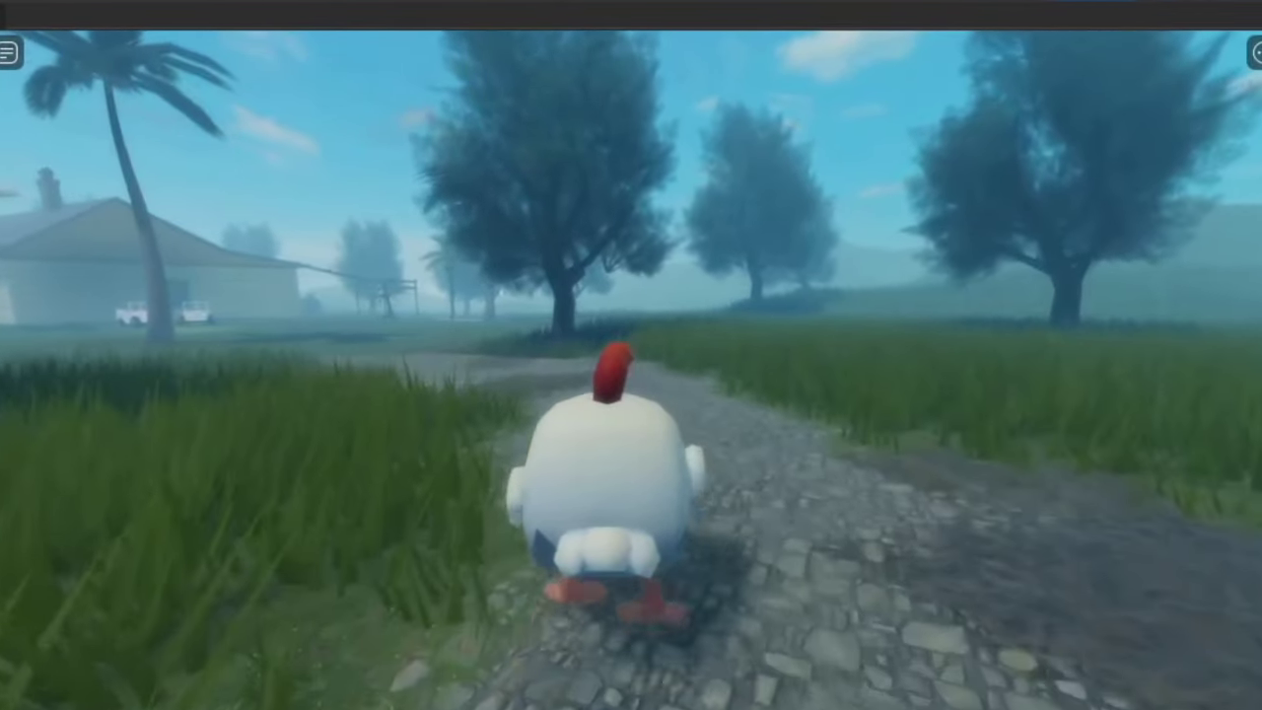
key("w")
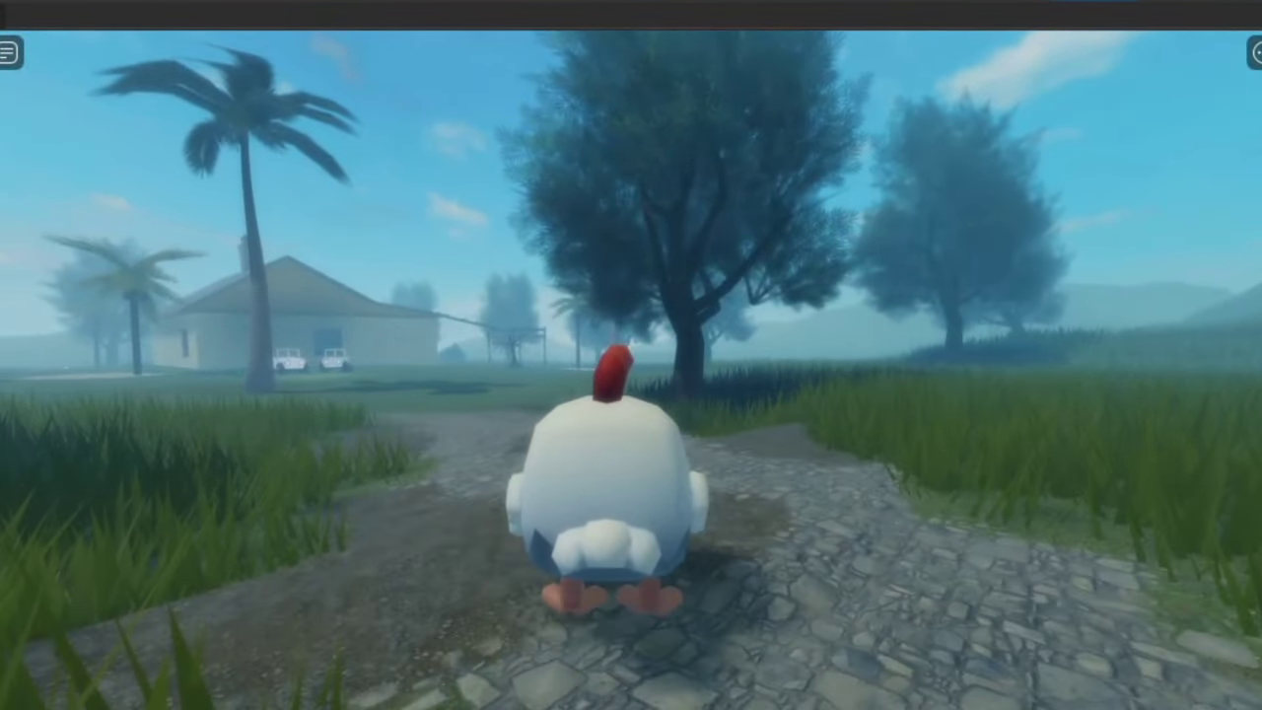
key("w")
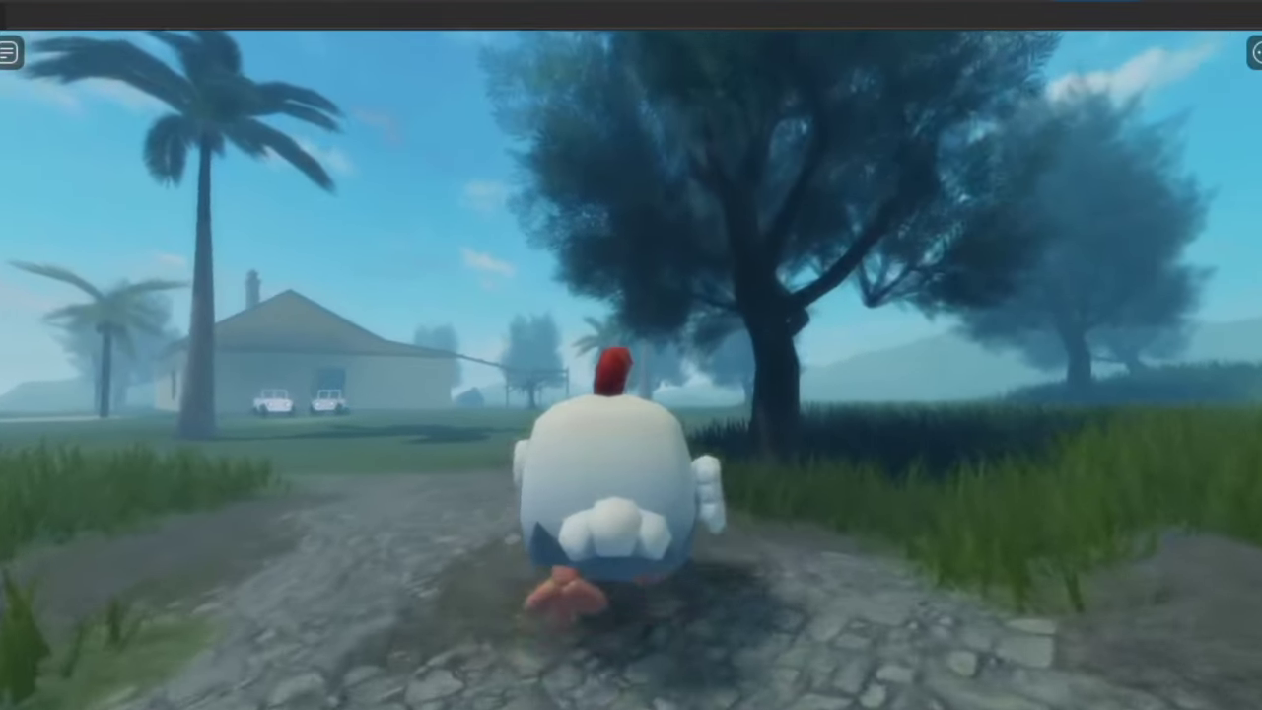
key("w")
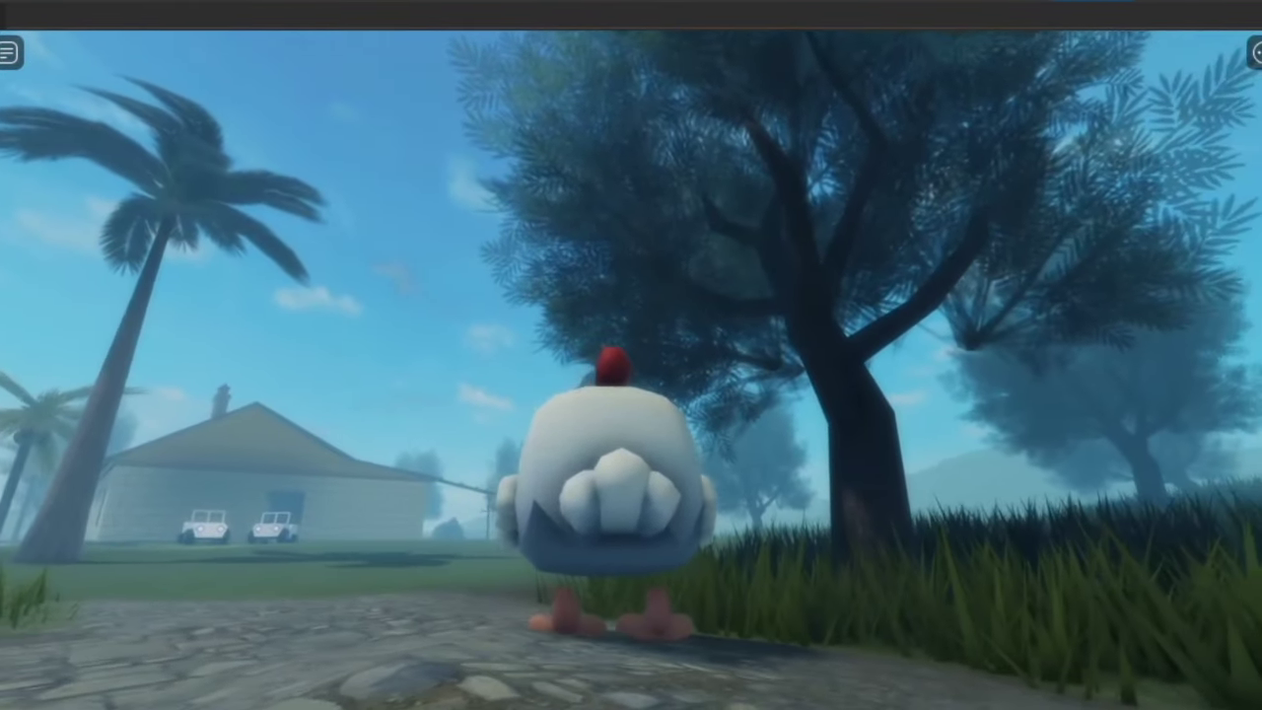
Step: Turn the character around and walk it off the path through the tall grass around the large tree
key("s")
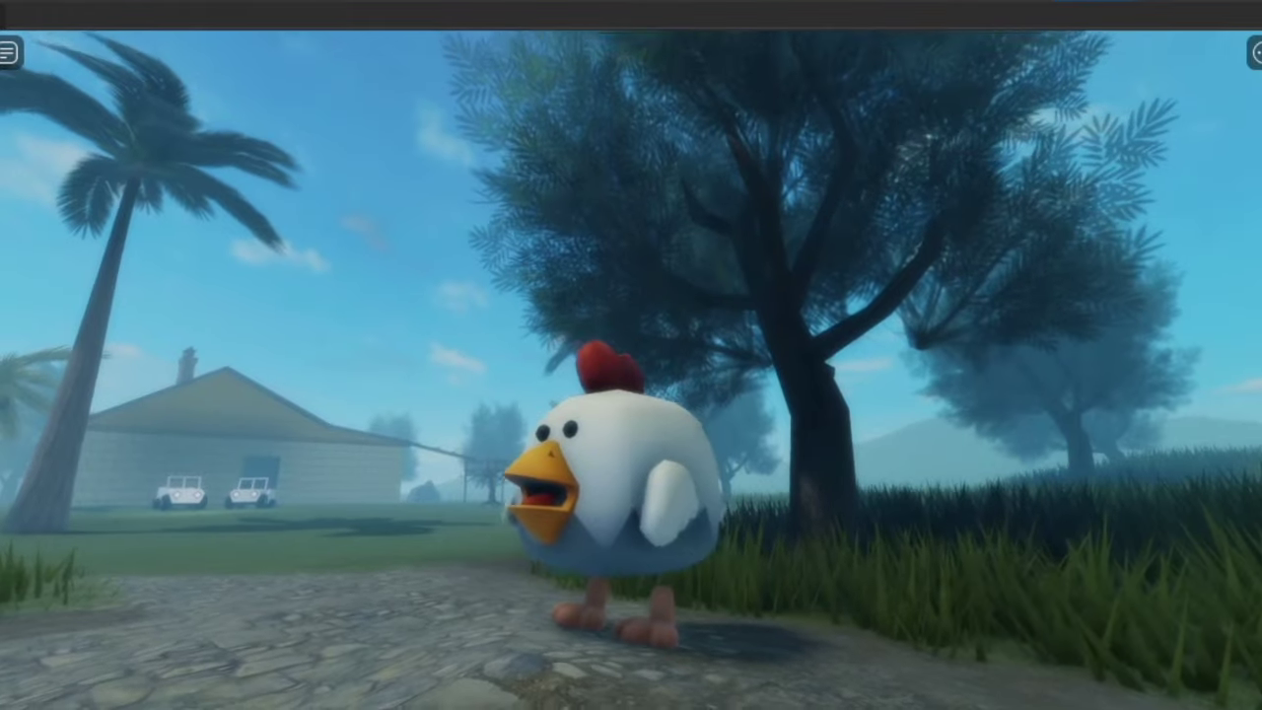
key("a")
key("d")
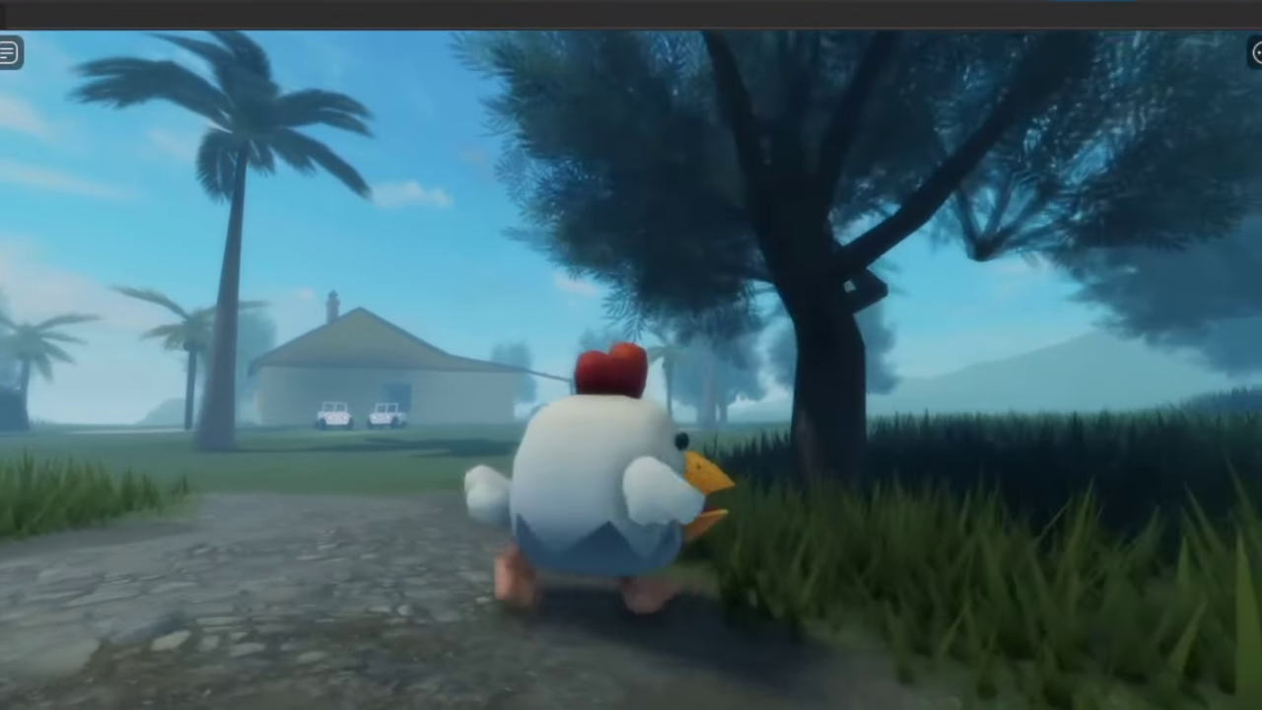
key("w")
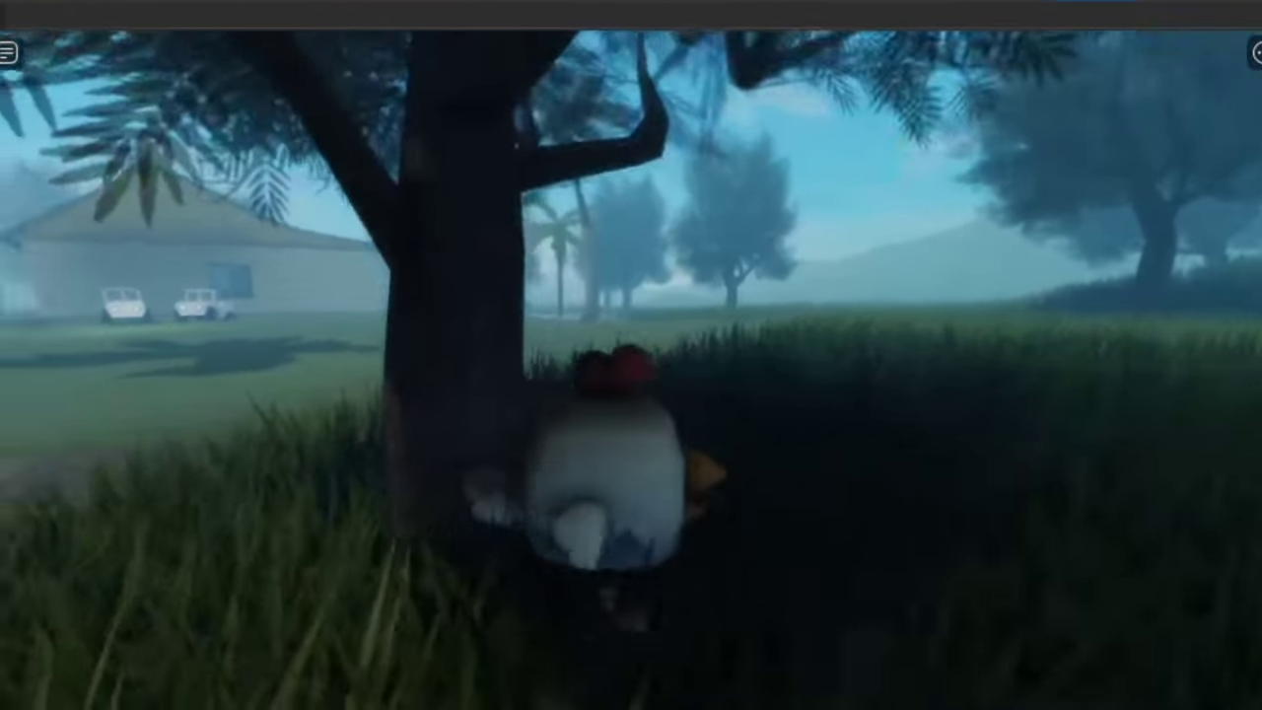
key("w")
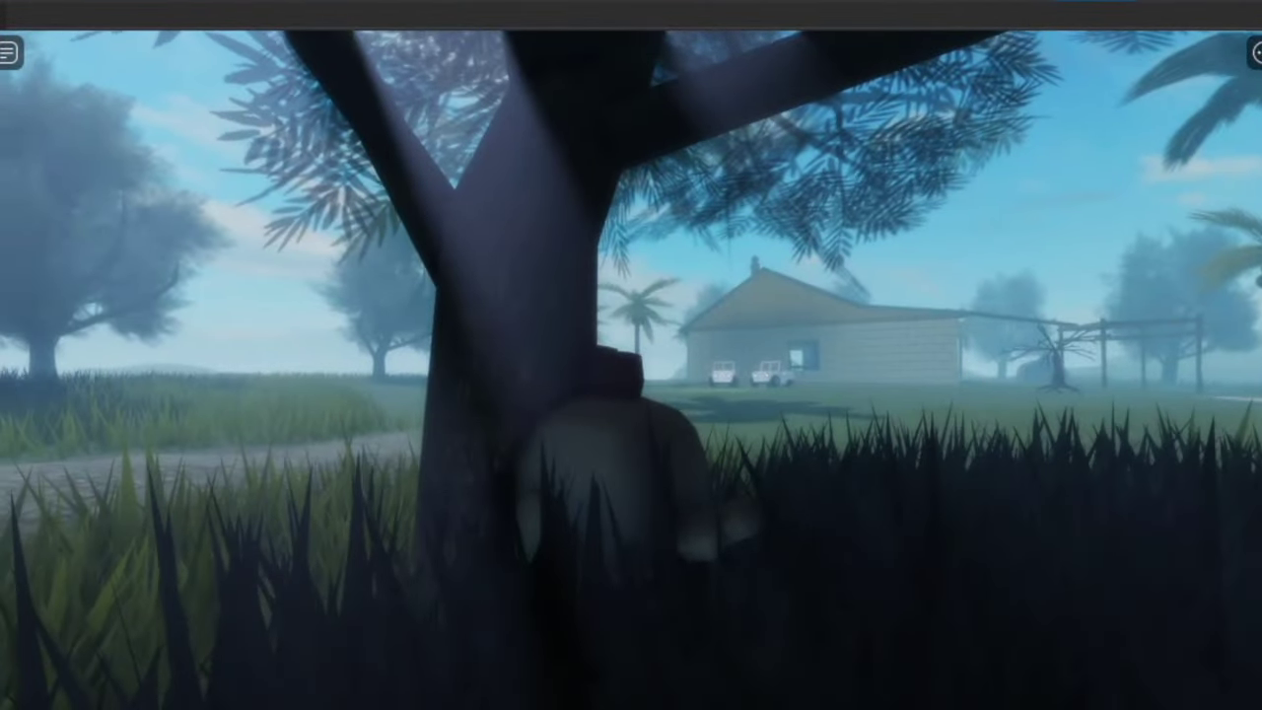
key("d")
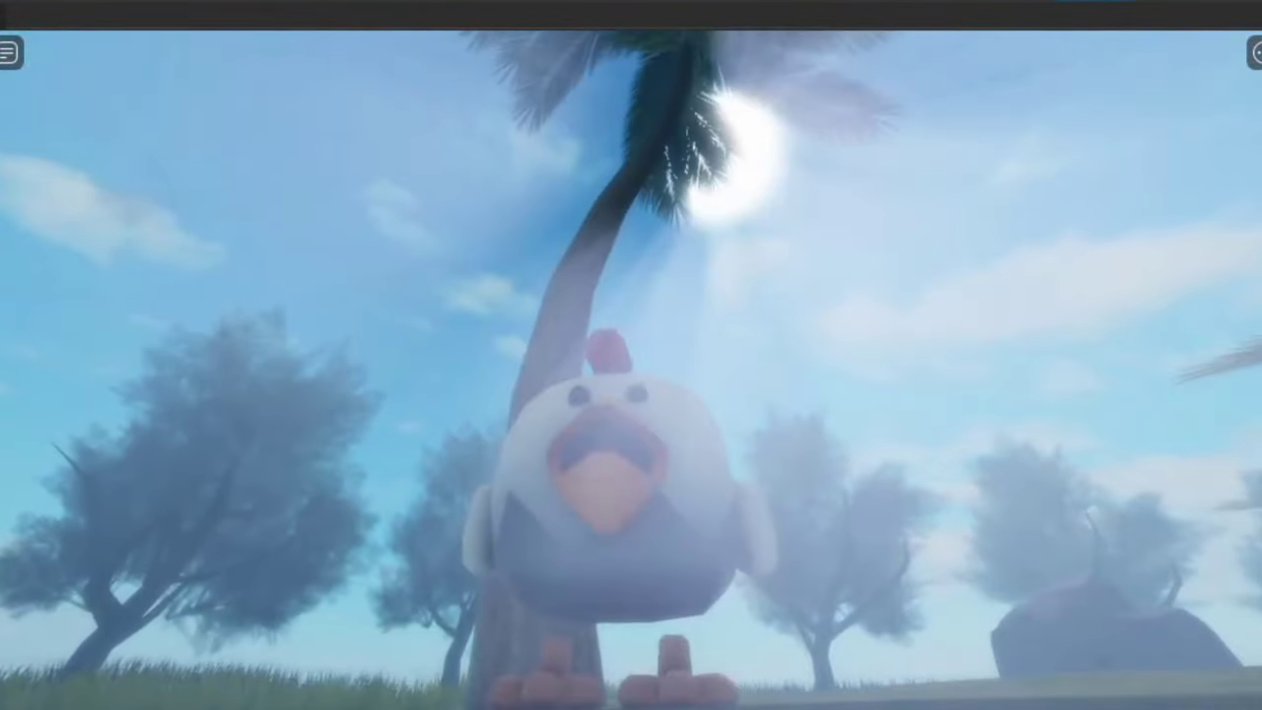
Step: Walk the character to the large rock, jump onto it and drop down beside the sand patch near the house
key("w")
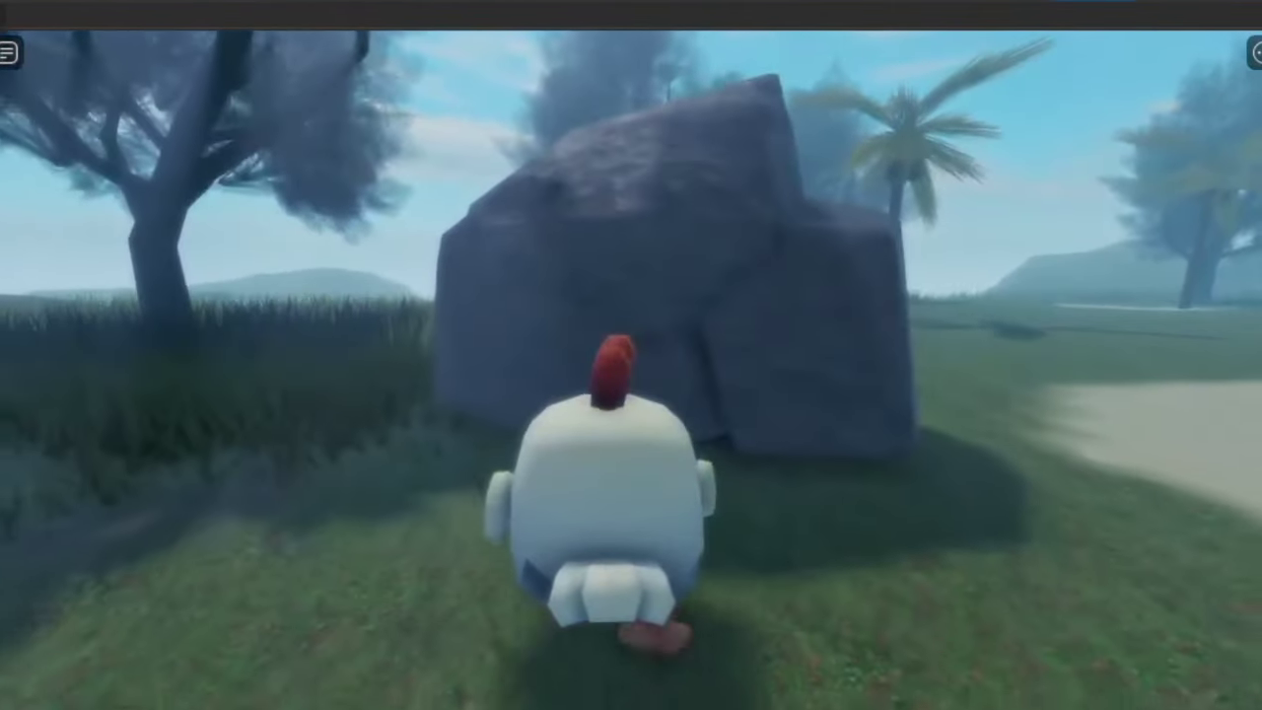
key("w")
key("space")
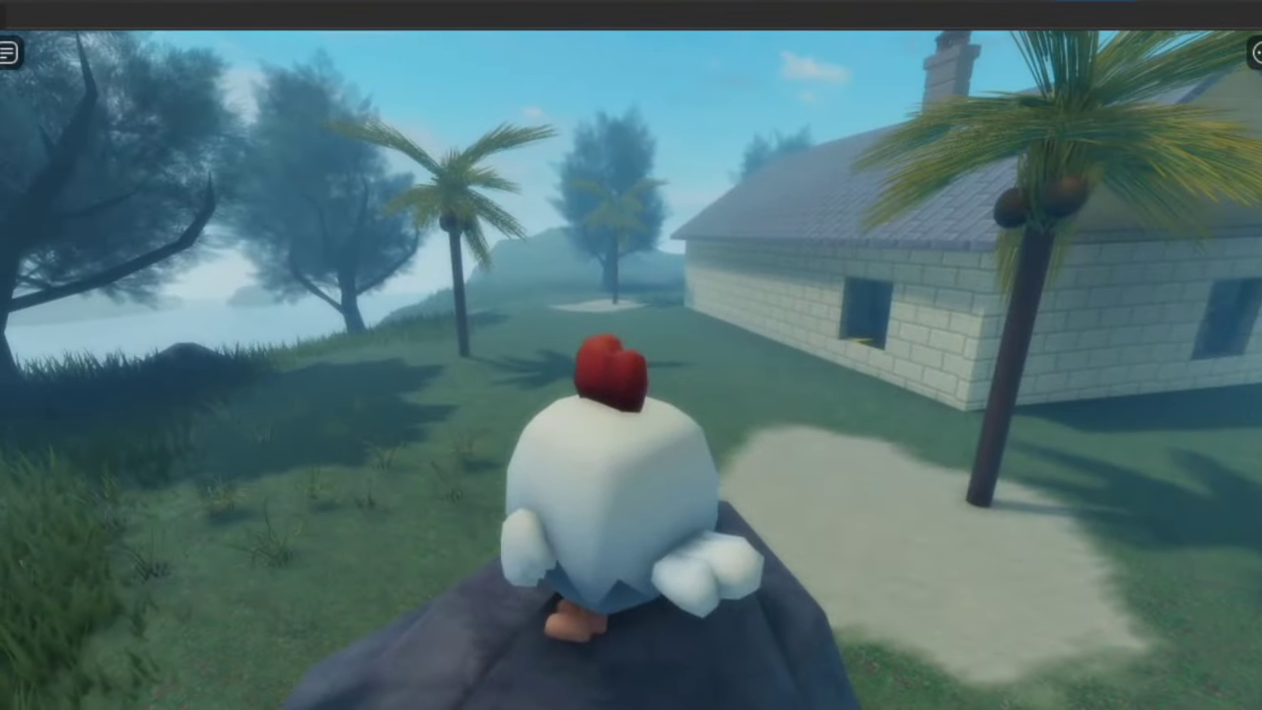
key("d")
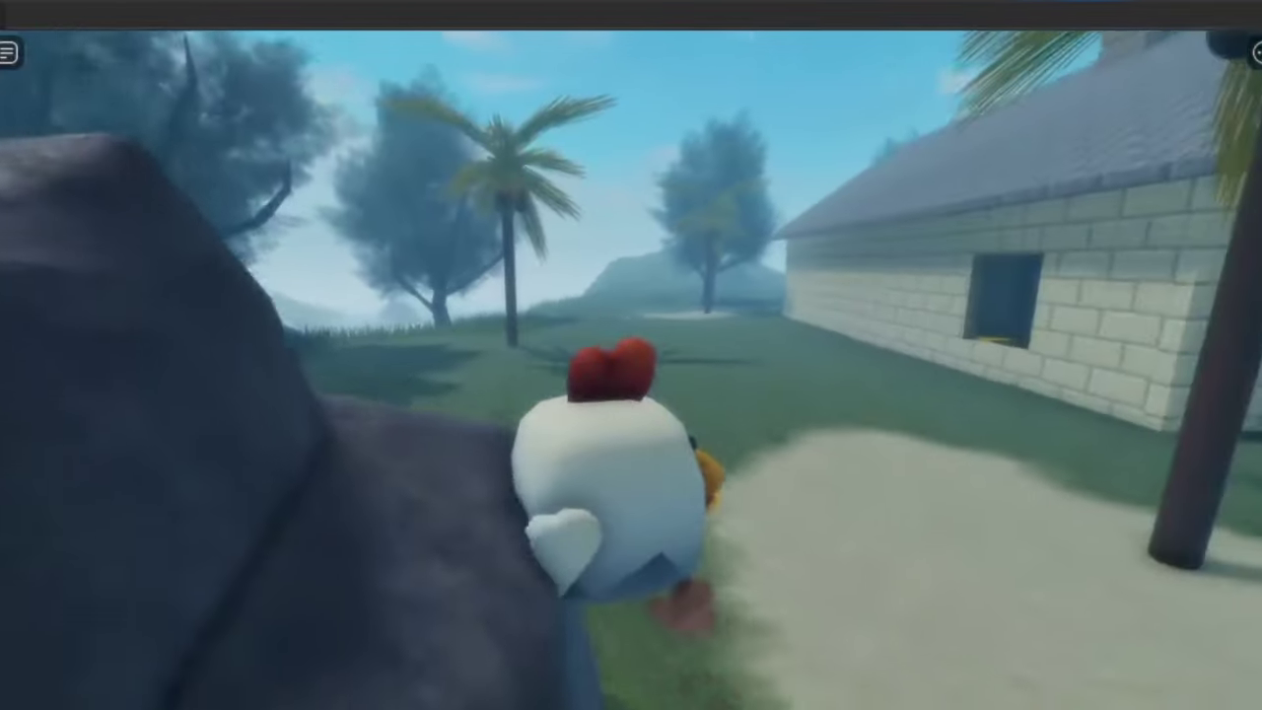
key("w")
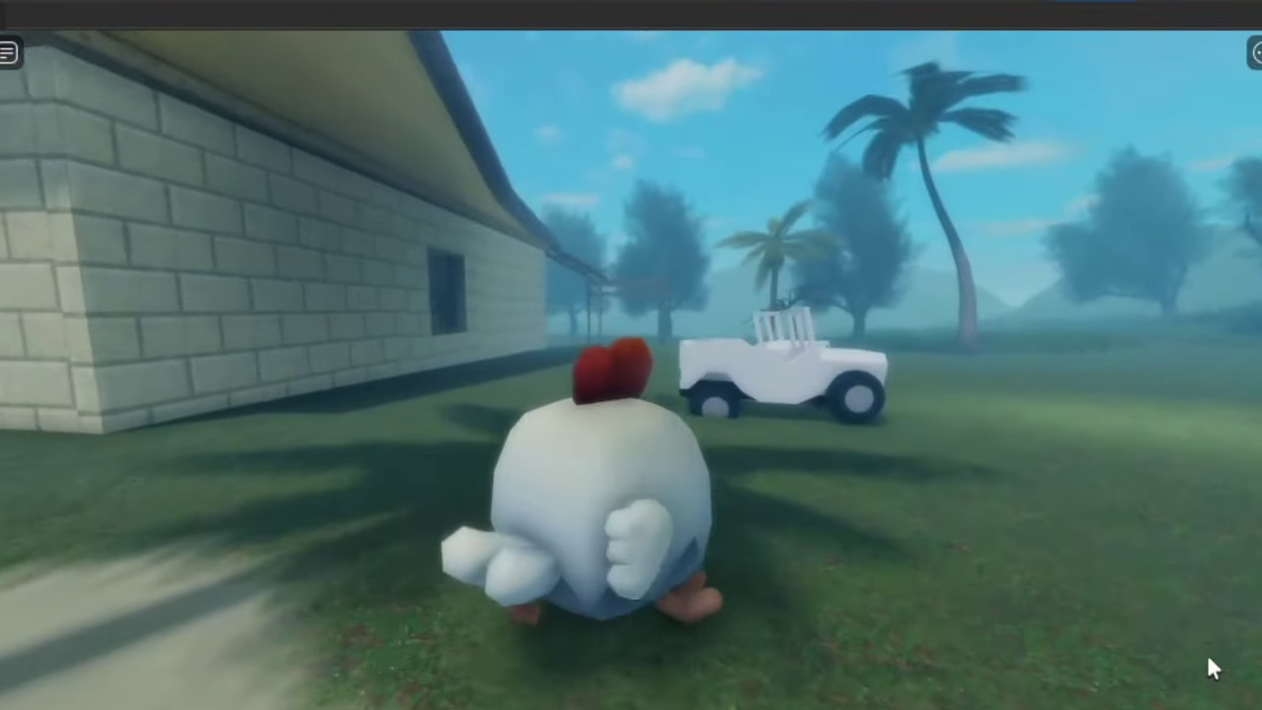
Step: Walk the character around the outside of the house to check the walls, palm trees and sand patches
key("w")
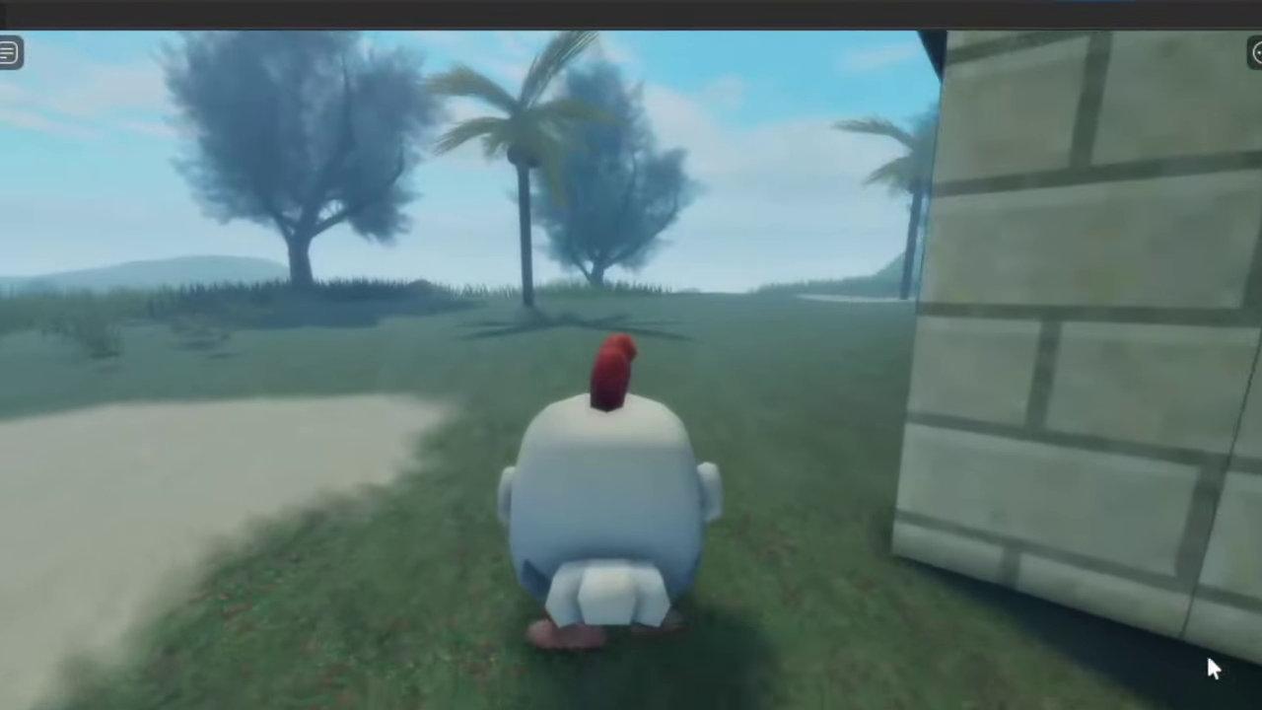
key("w")
key("w")
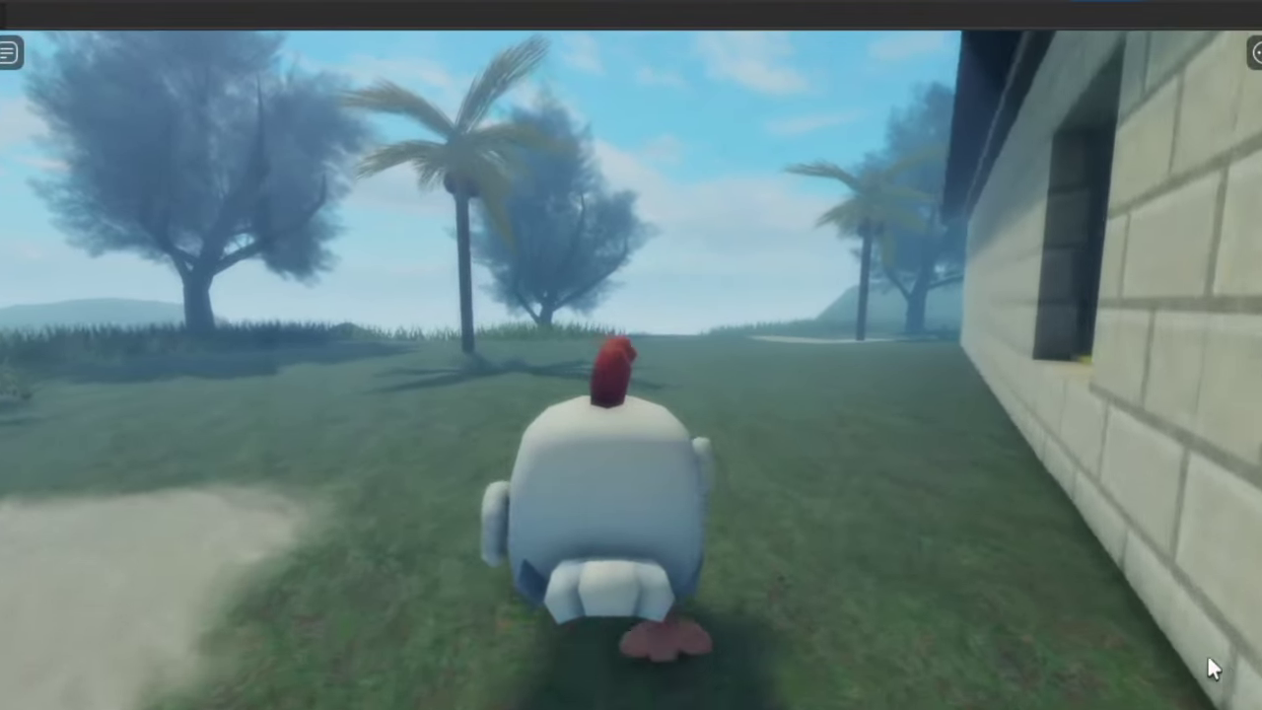
key("Right")
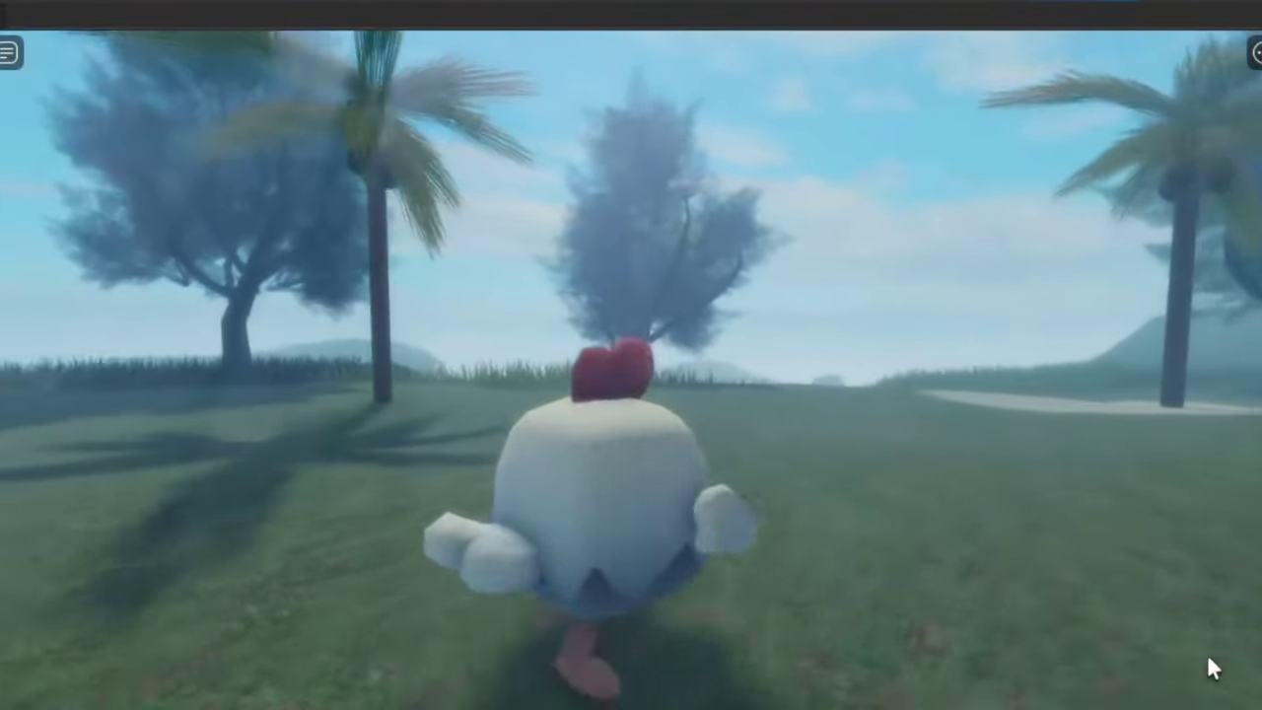
key("s")
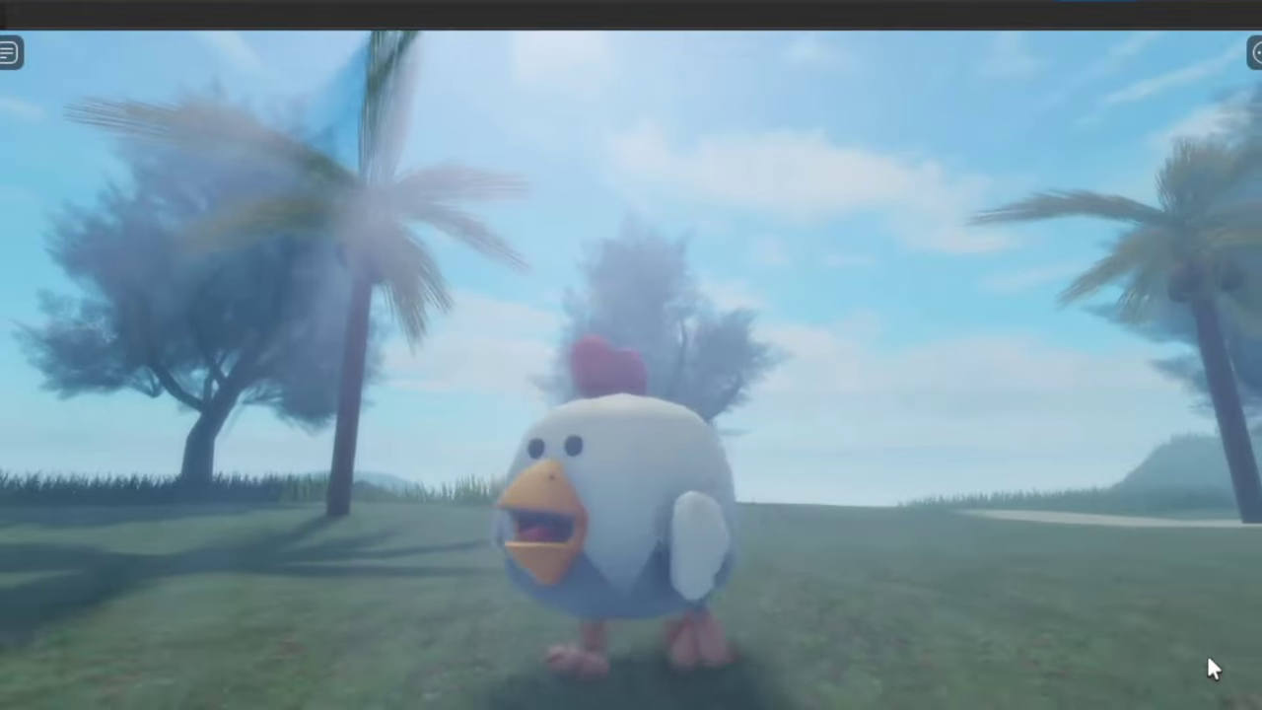
key("space")
key("w")
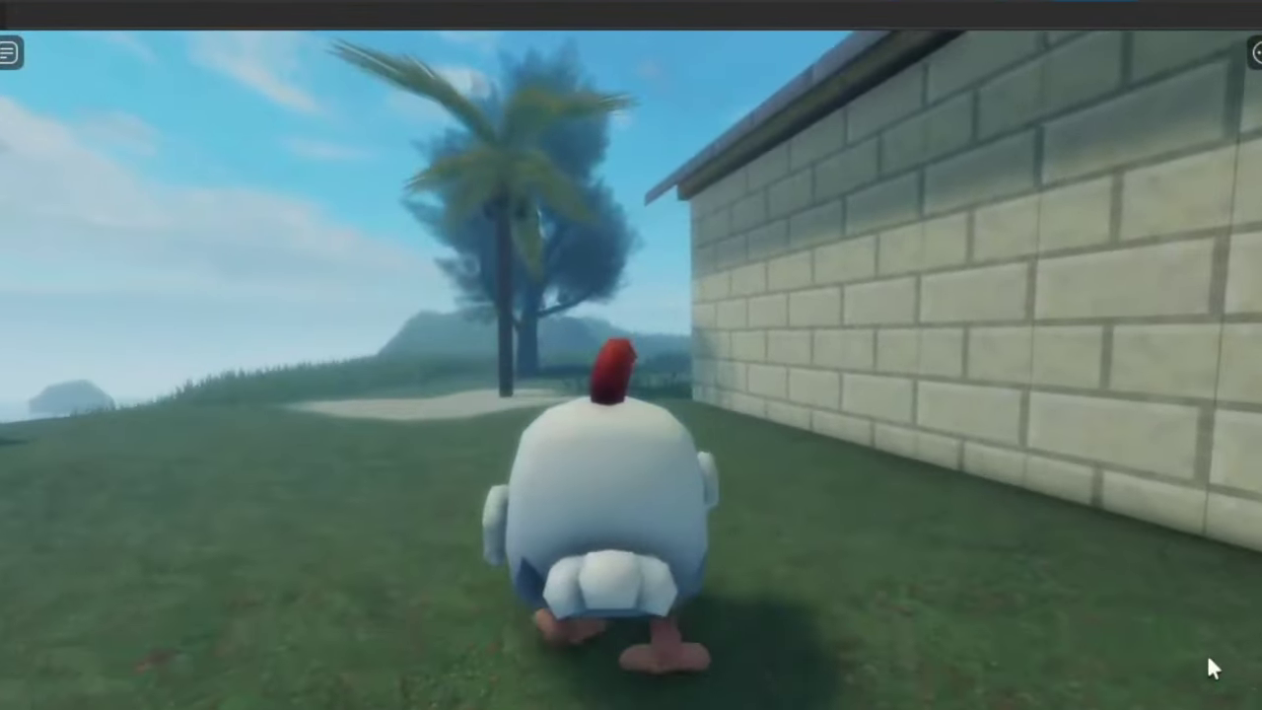
key("w")
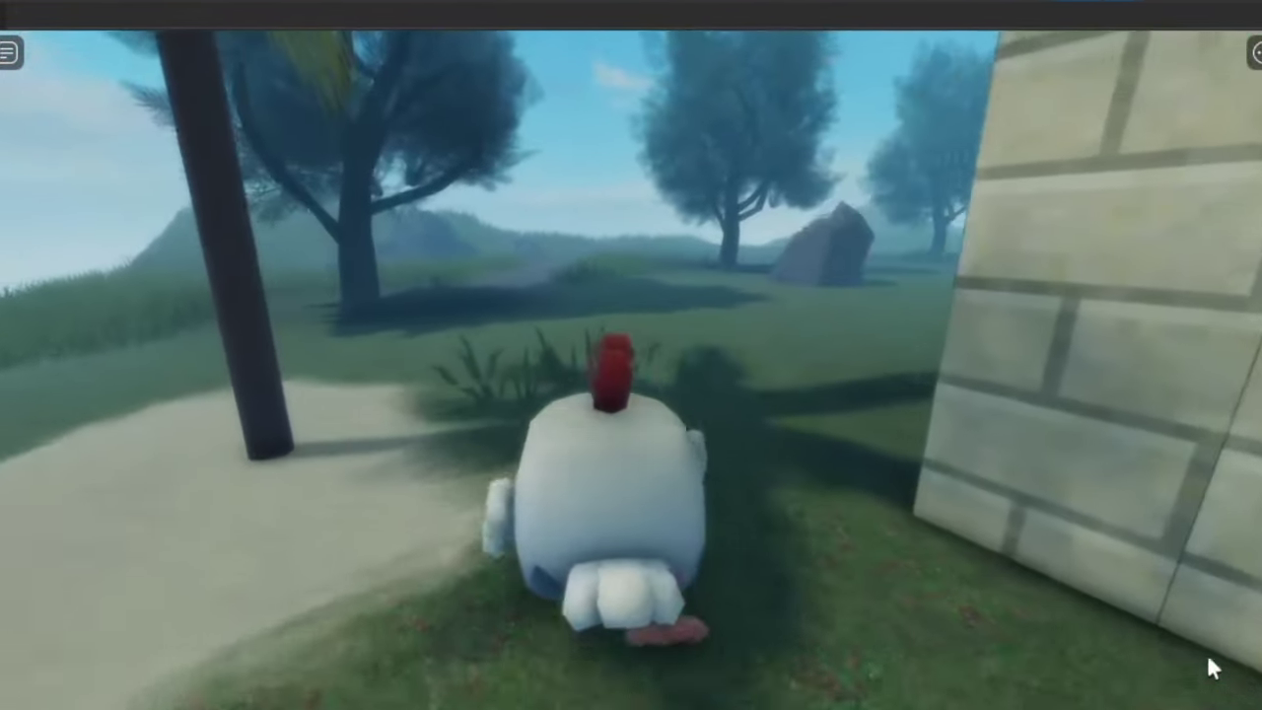
Step: Jump and turn the character by the house's windows and out on the grass to view the surrounding trees
key("w")
key("space")
key("s")
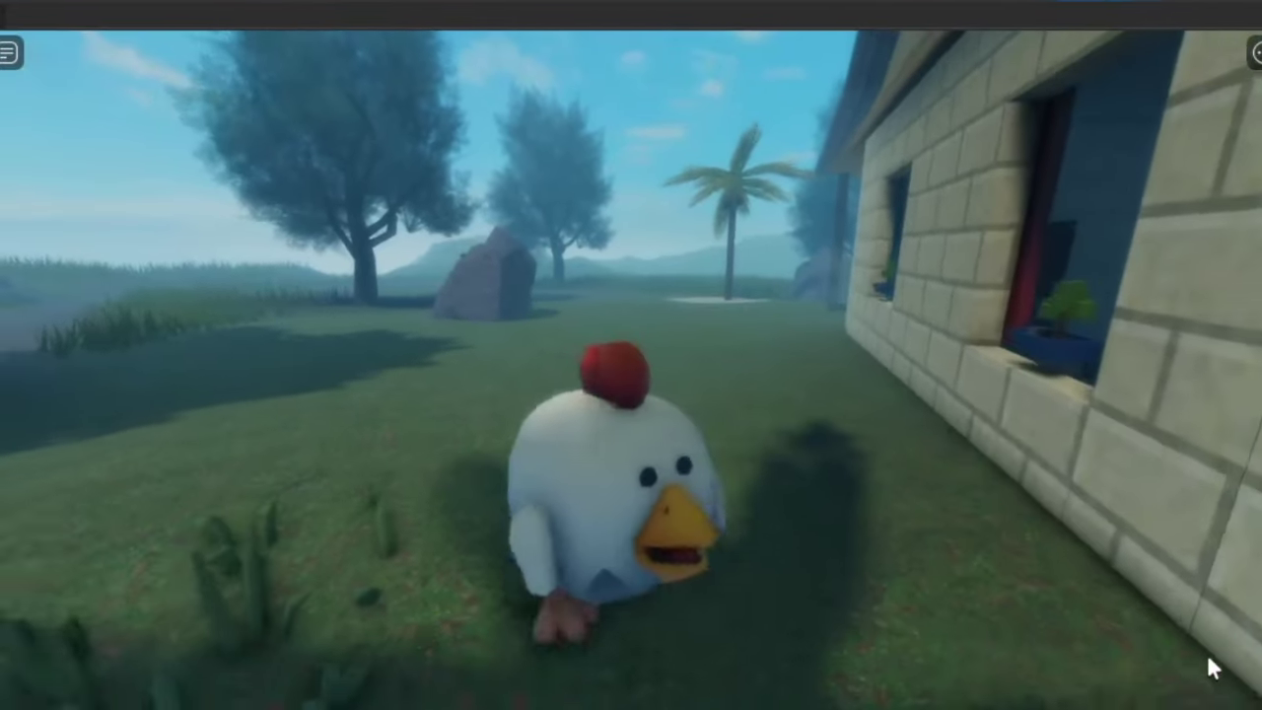
key("s")
key("a")
key("w")
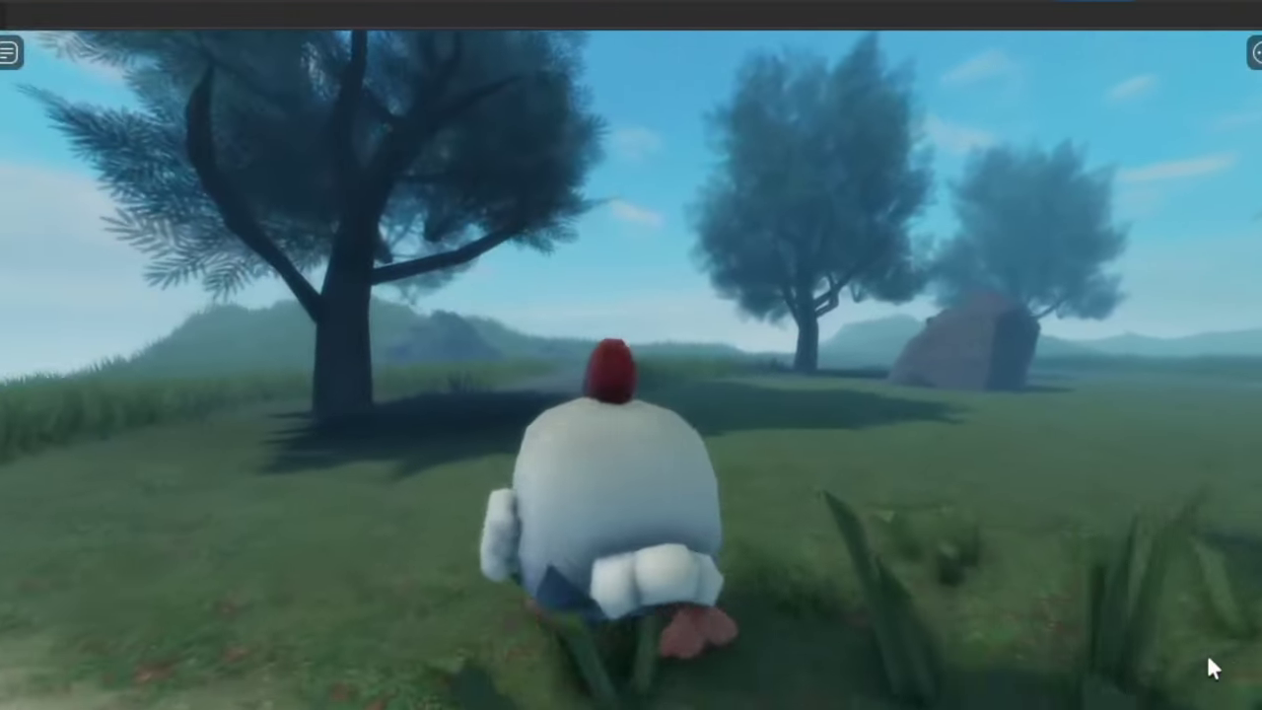
key("w")
key("d")
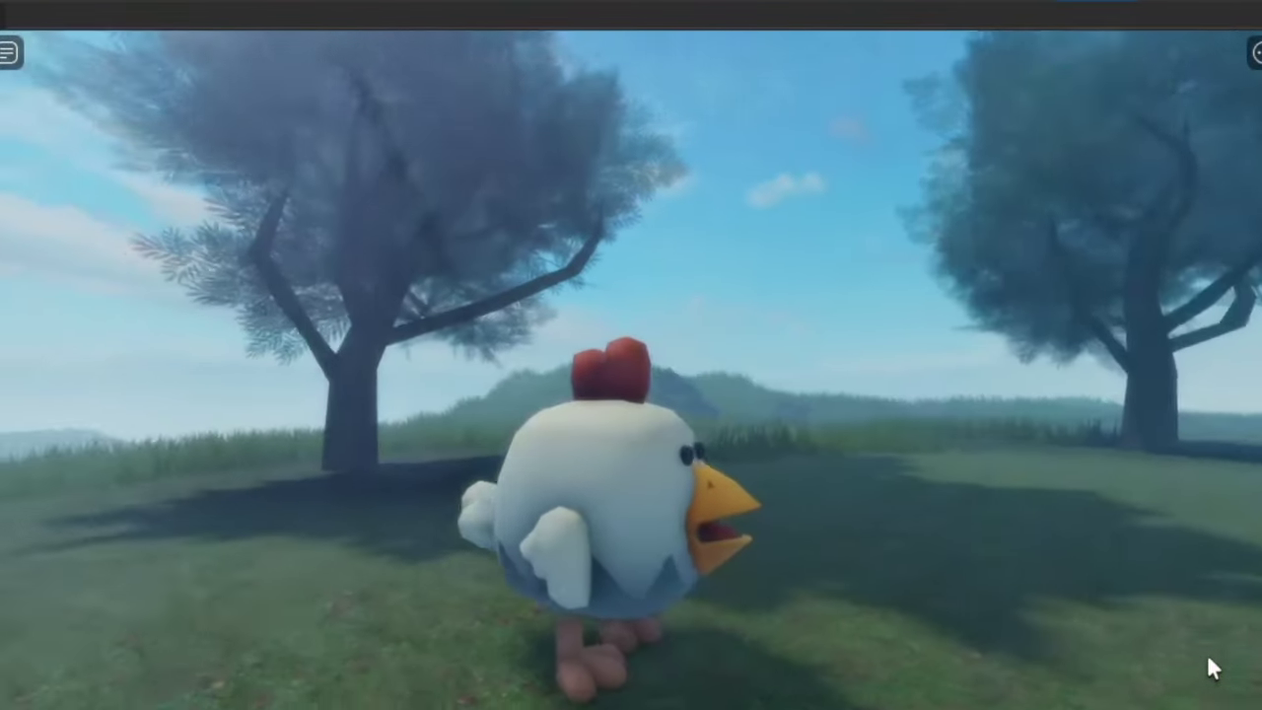
key("Left")
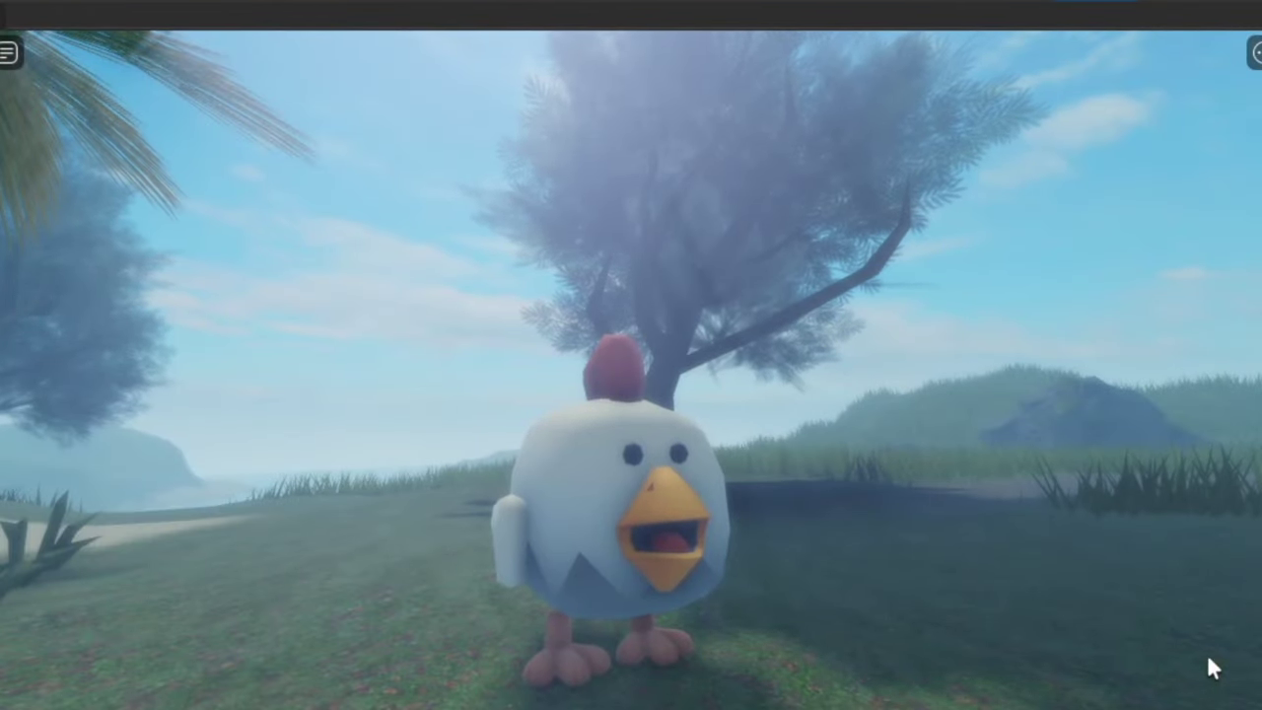
key("s")
key("Right")
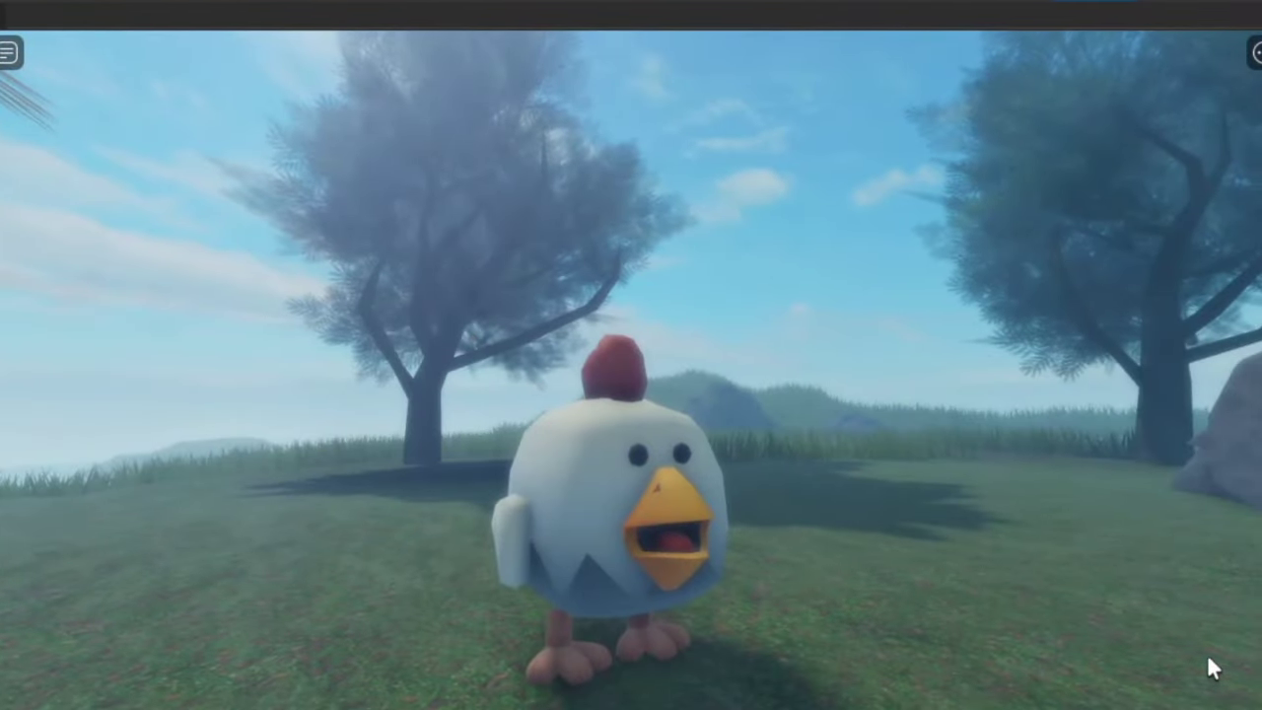
Step: Walk the character past the rock and across the grass to the palm tree on the sand patch
key("Up")
key("Up")
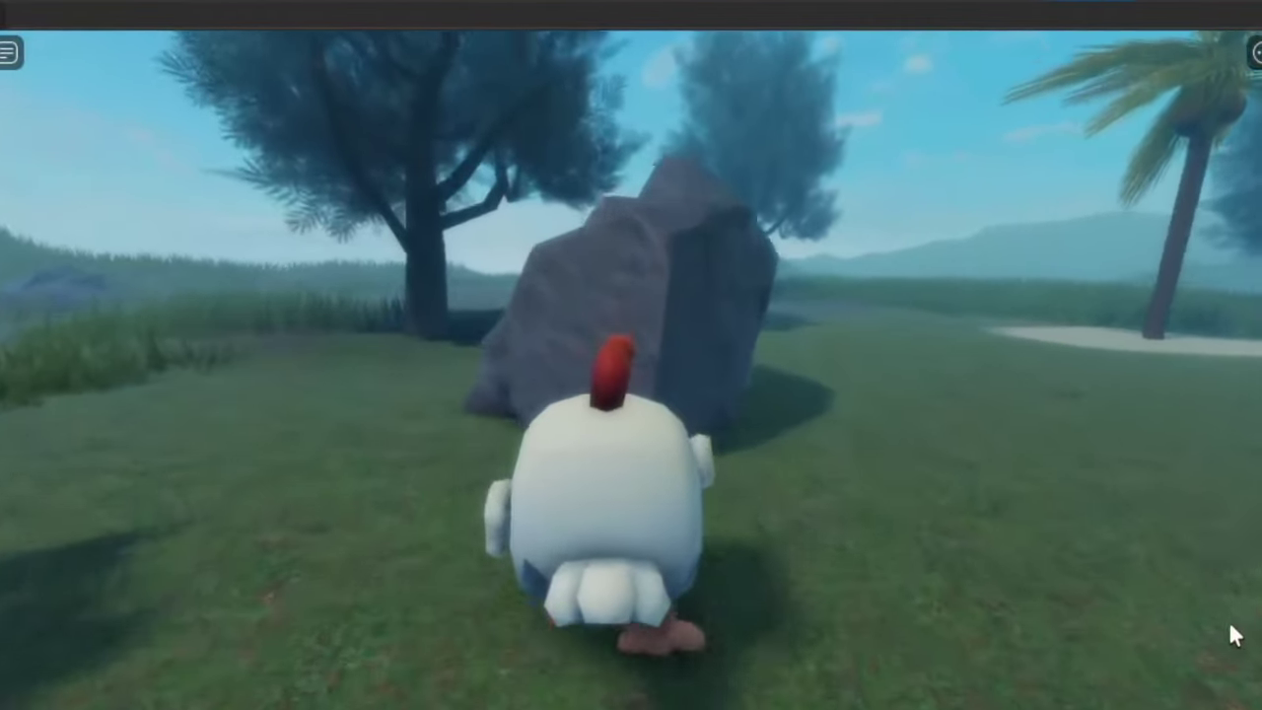
key("Up")
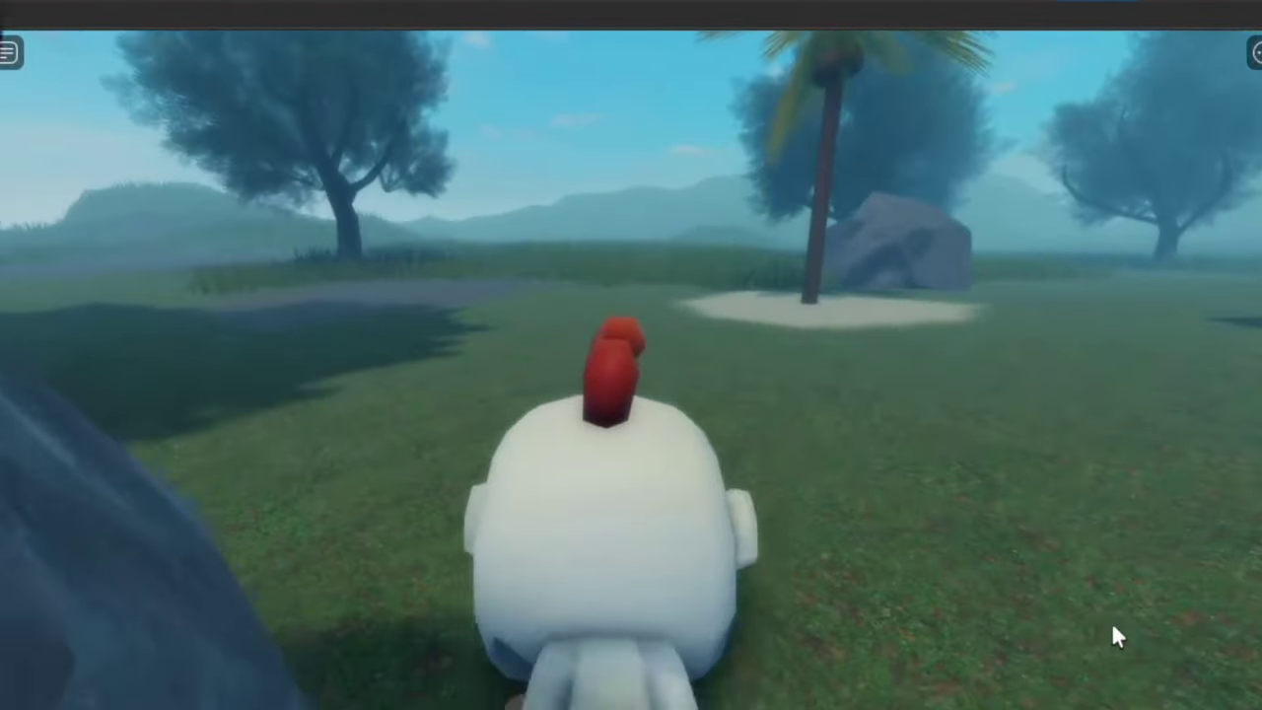
key("Up")
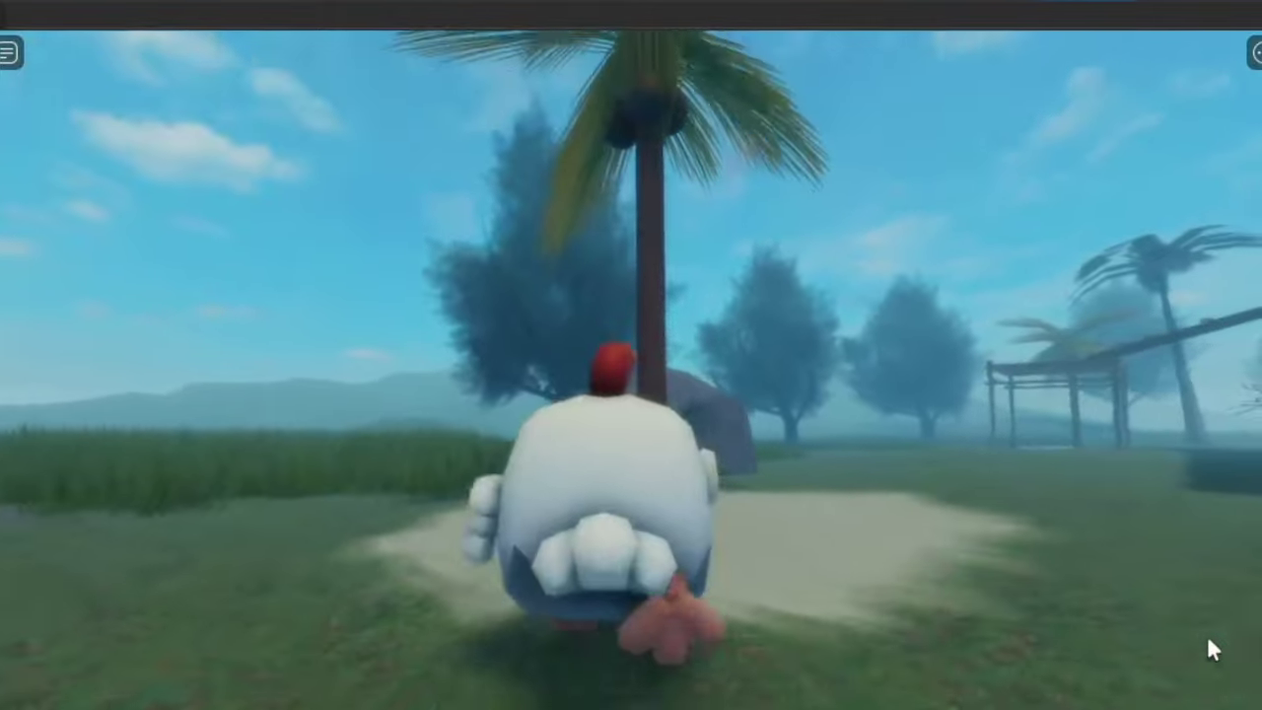